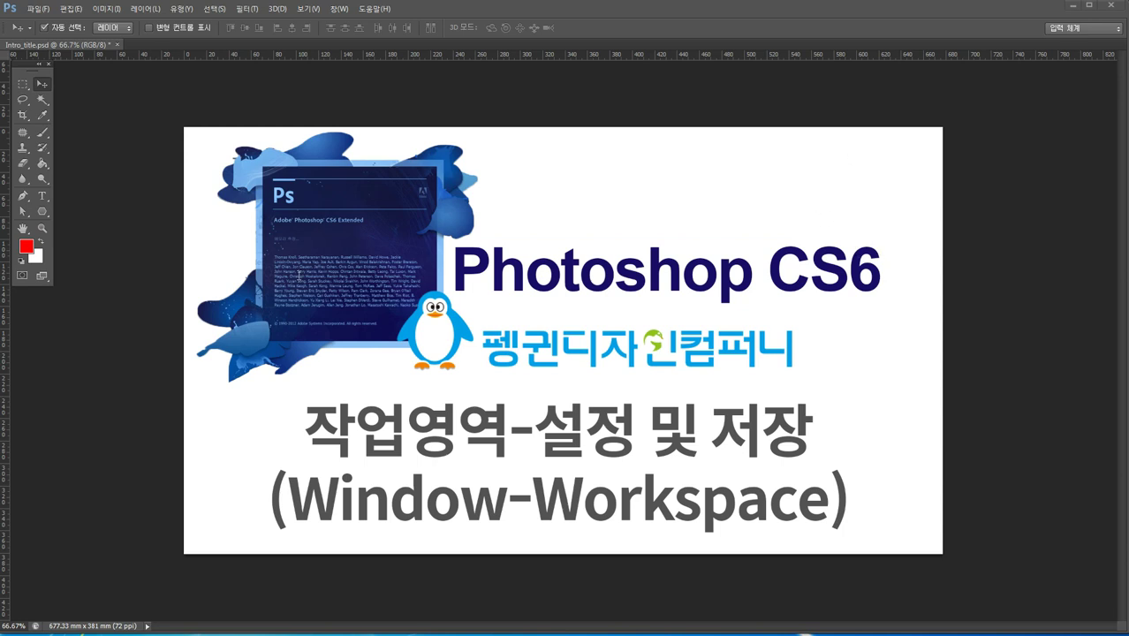
# Step: Nudge the Tools panel towards the rulers and show the Layers panel
pyautogui.moveTo(33, 68)
pyautogui.mouseDown()
pyautogui.moveTo(379, 247)
pyautogui.moveTo(678, 192)
pyautogui.moveTo(430, 261)
pyautogui.moveTo(31, 127)
pyautogui.moveTo(34, 71)
pyautogui.moveTo(23, 67)
pyautogui.mouseUp()
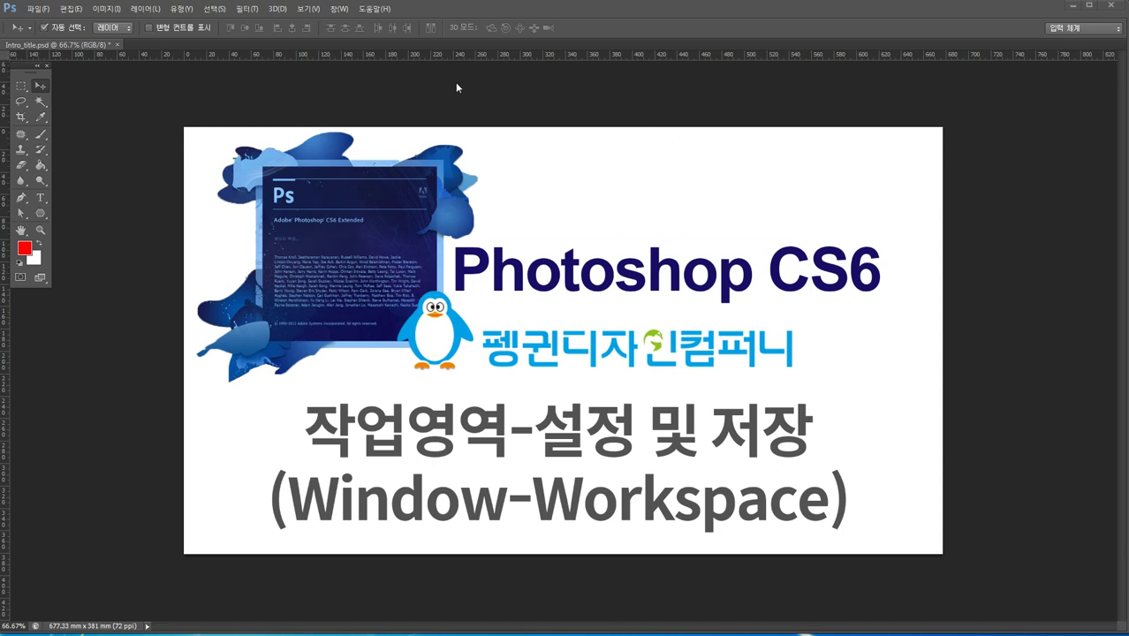
pyautogui.click(341, 9)
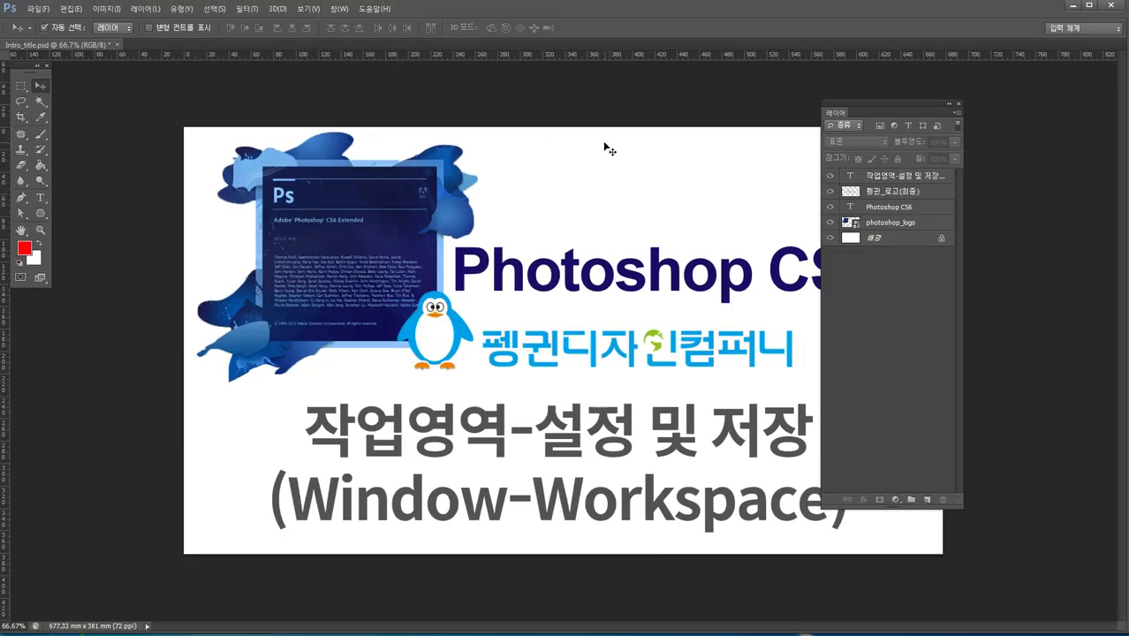
pyautogui.click(340, 9)
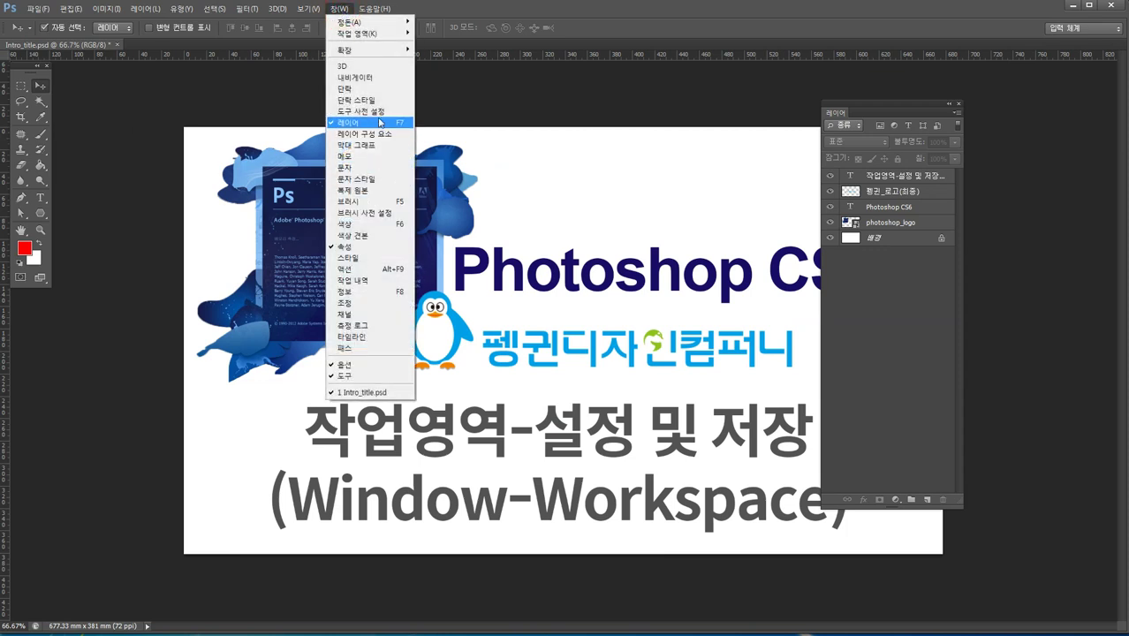
# Step: Move the floating Layers panel over the middle of the canvas and shorten it to fit its layer list
pyautogui.moveTo(878, 105); pyautogui.dragTo(617, 126)
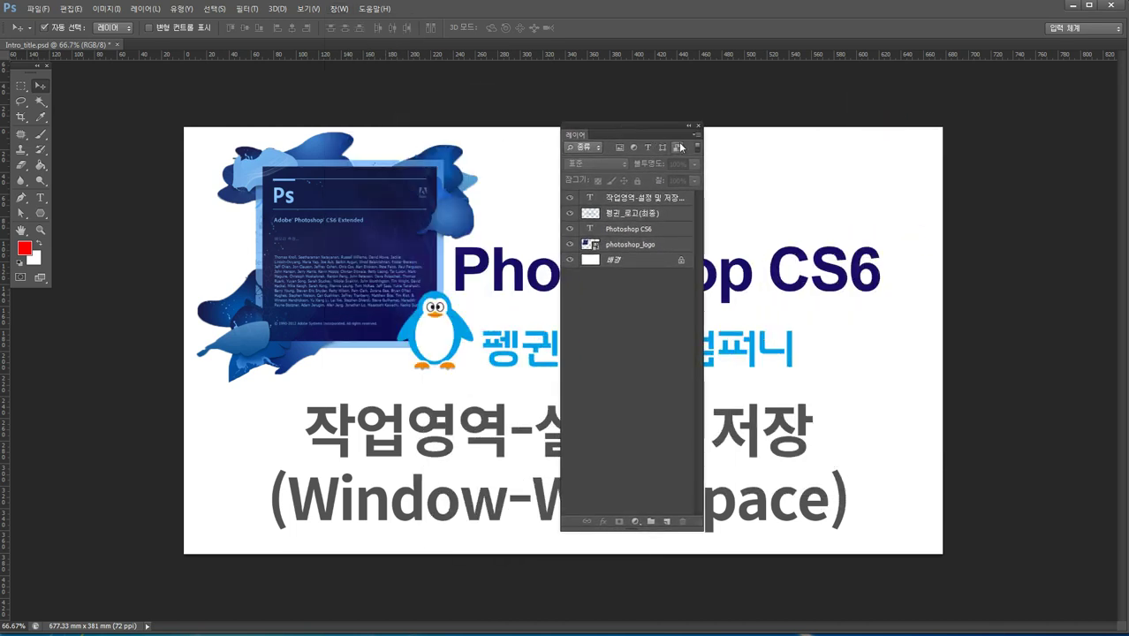
pyautogui.moveTo(652, 128); pyautogui.dragTo(619, 169)
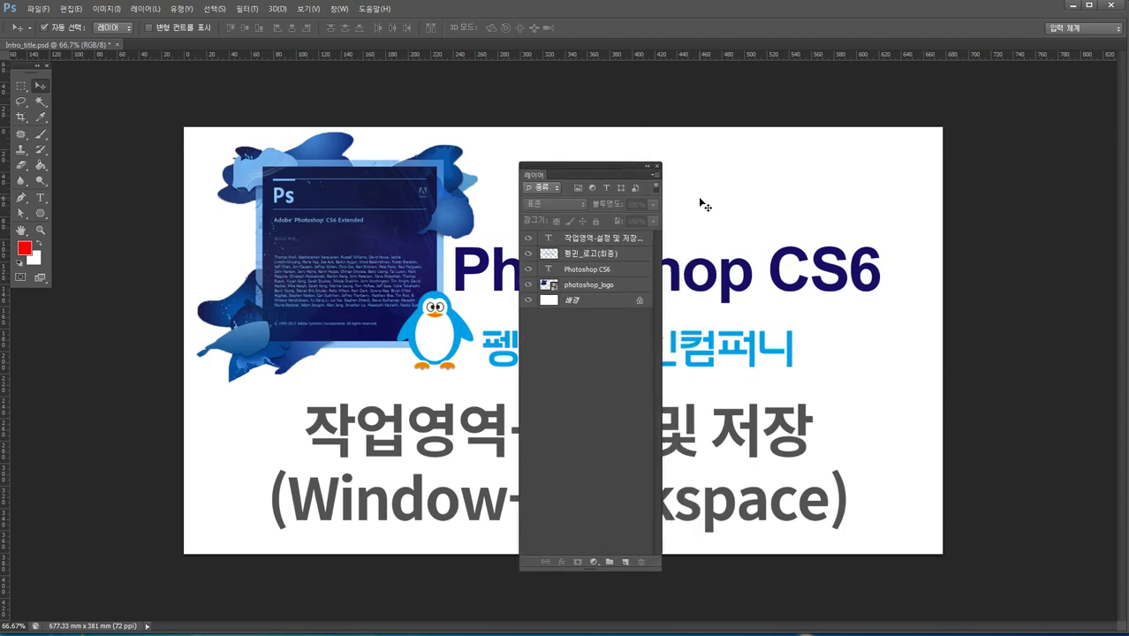
pyautogui.moveTo(645, 569); pyautogui.dragTo(697, 247)
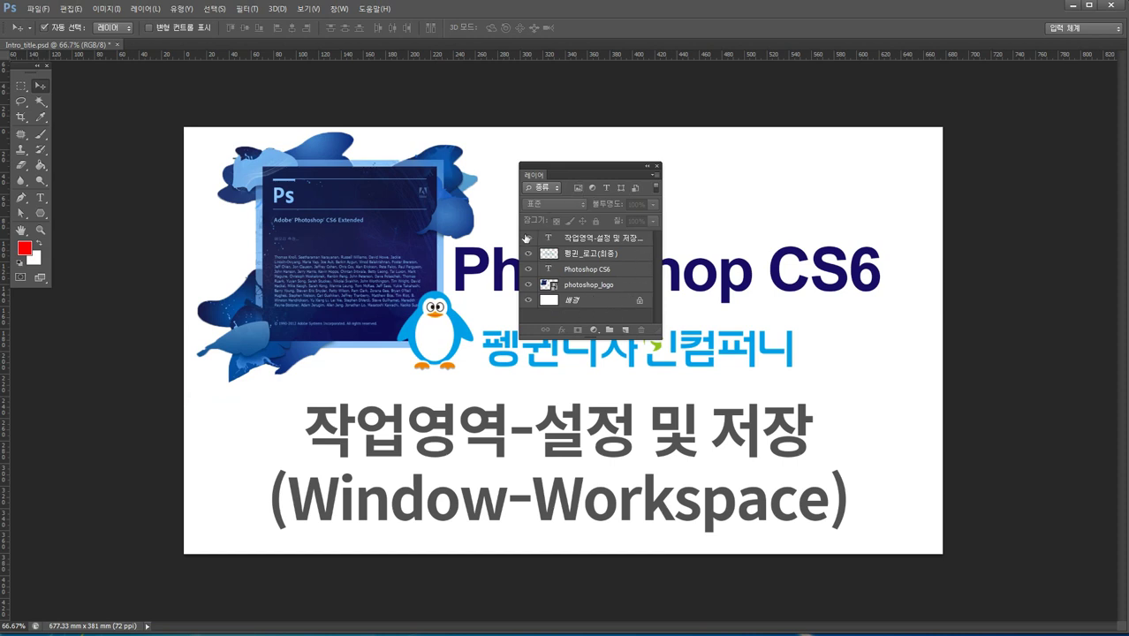
# Step: Collapse the Layers panel to an icon and adjust its width so that its name shows beside the icon
pyautogui.click(649, 168)
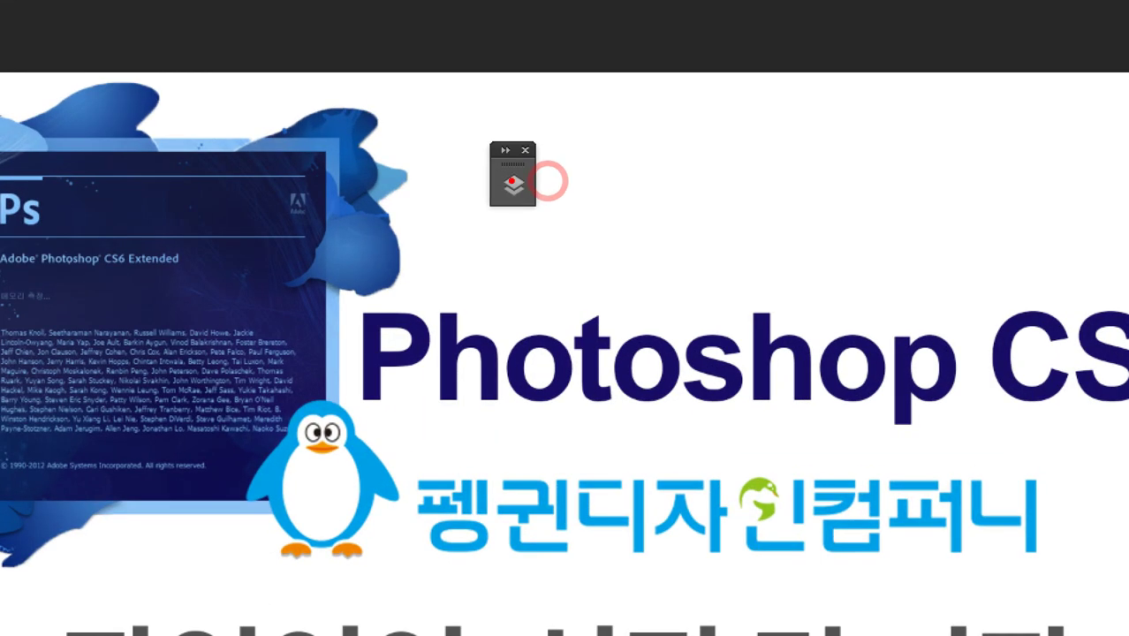
pyautogui.moveTo(515, 173)
pyautogui.mouseDown()
pyautogui.moveTo(514, 194)
pyautogui.moveTo(482, 208)
pyautogui.moveTo(644, 181)
pyautogui.mouseUp()
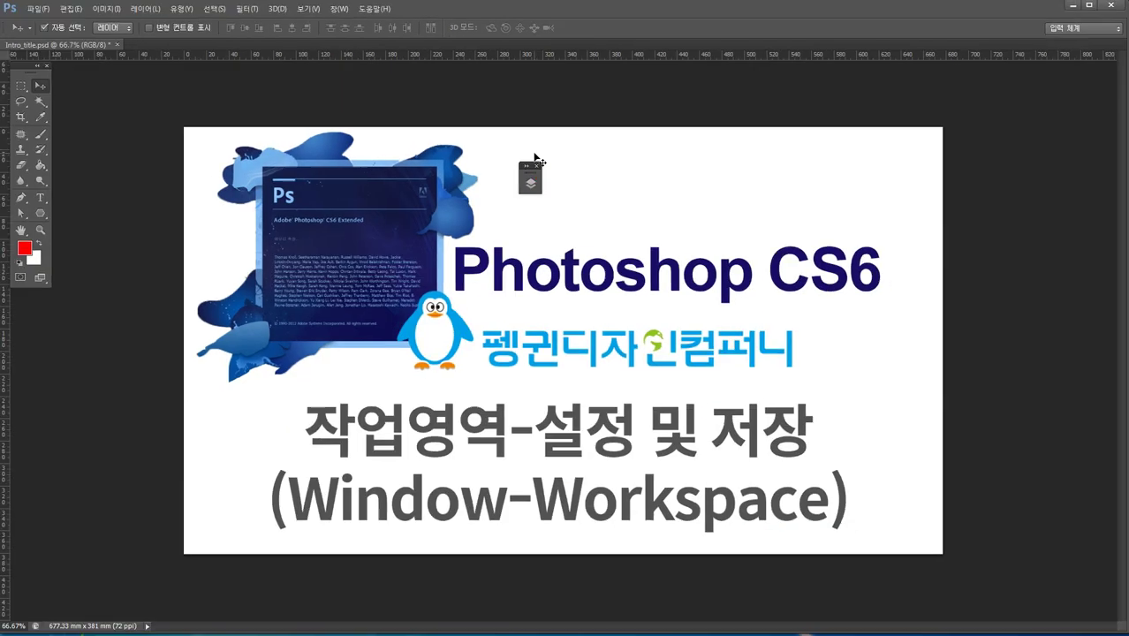
pyautogui.moveTo(541, 181)
pyautogui.mouseDown()
pyautogui.moveTo(612, 181)
pyautogui.moveTo(560, 180)
pyautogui.mouseUp()
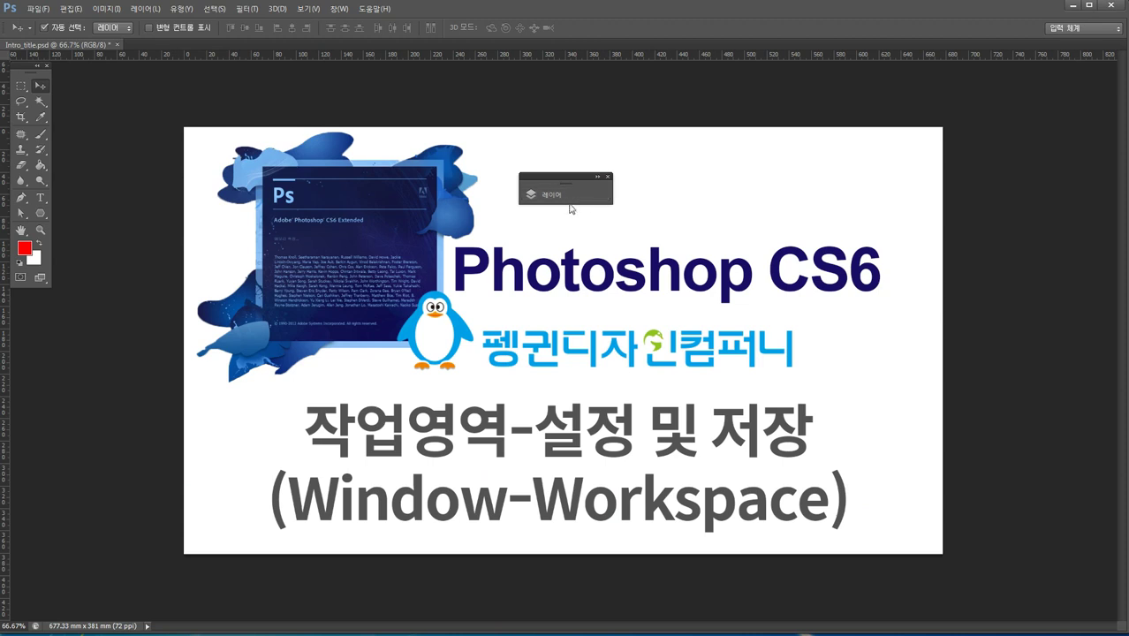
pyautogui.moveTo(610, 196); pyautogui.dragTo(543, 198)
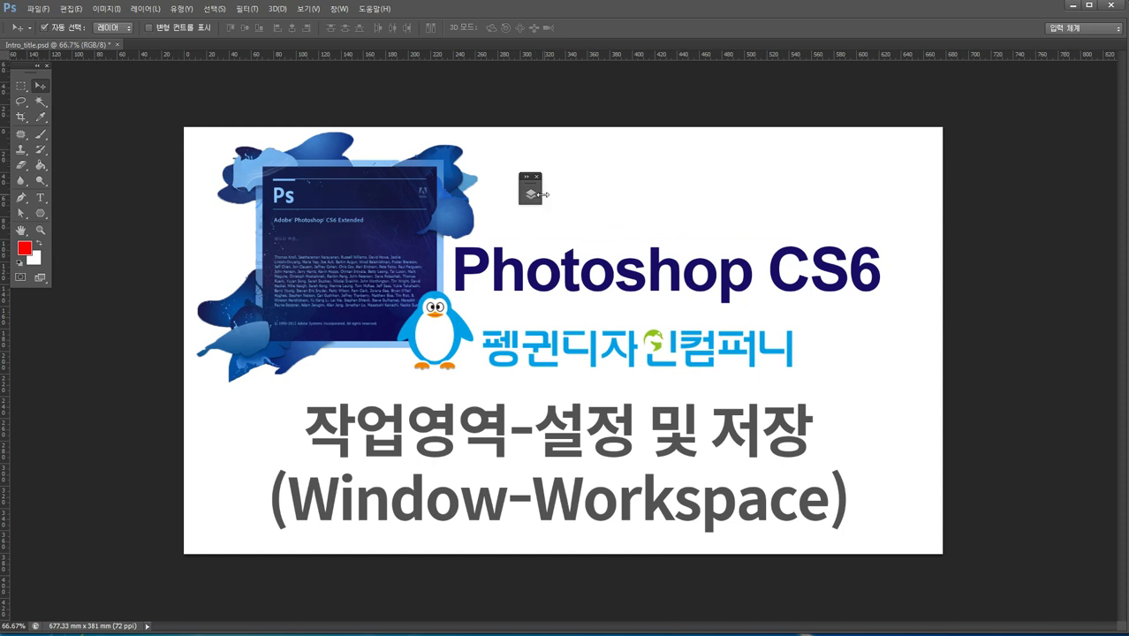
pyautogui.moveTo(540, 195); pyautogui.dragTo(602, 194)
# Step: Place the collapsed Layers panel in the upper workspace corner opposite the Tools panel
pyautogui.click(588, 177)
pyautogui.click(647, 178)
pyautogui.moveTo(573, 177); pyautogui.dragTo(1085, 67)
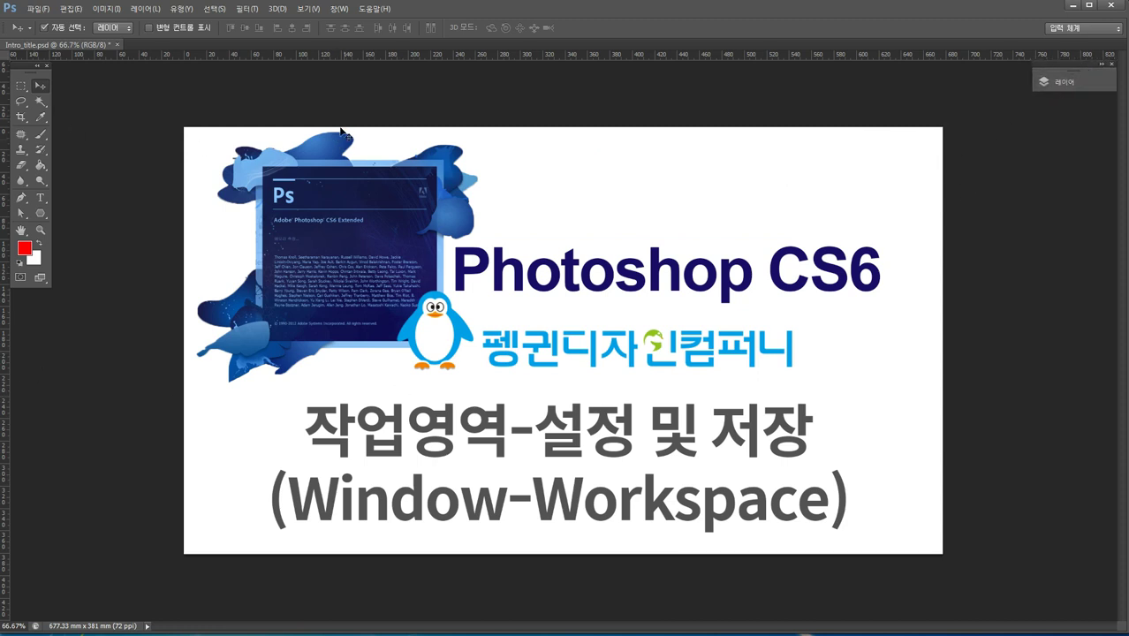
# Step: Show the Channels panel and attach it below the collapsed Layers panel as a separate group
pyautogui.click(342, 8)
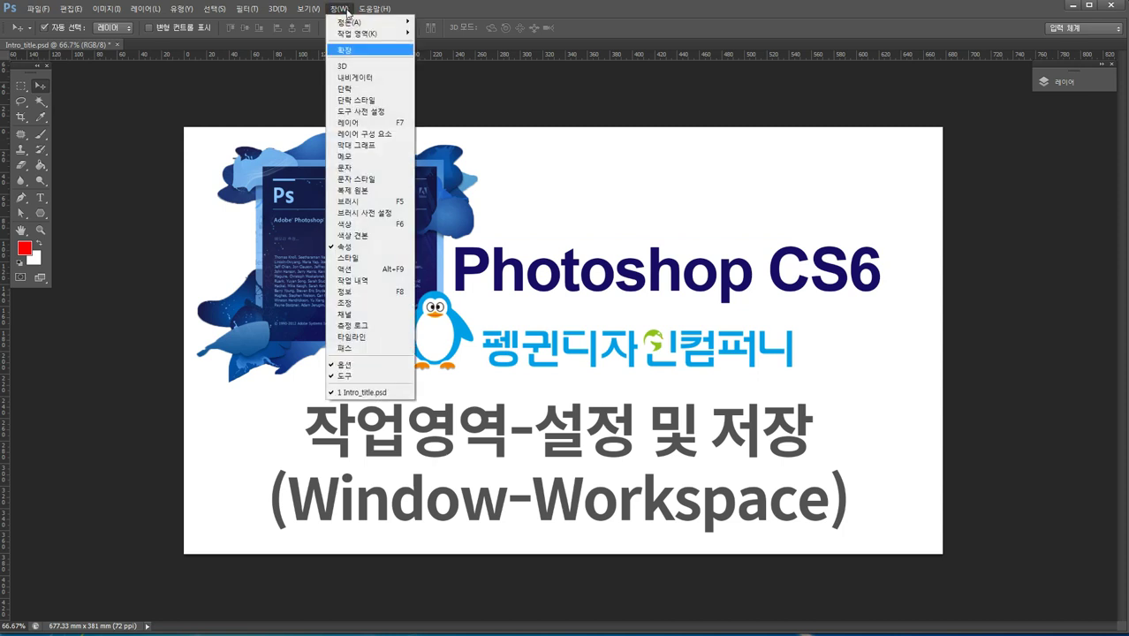
pyautogui.click(347, 313)
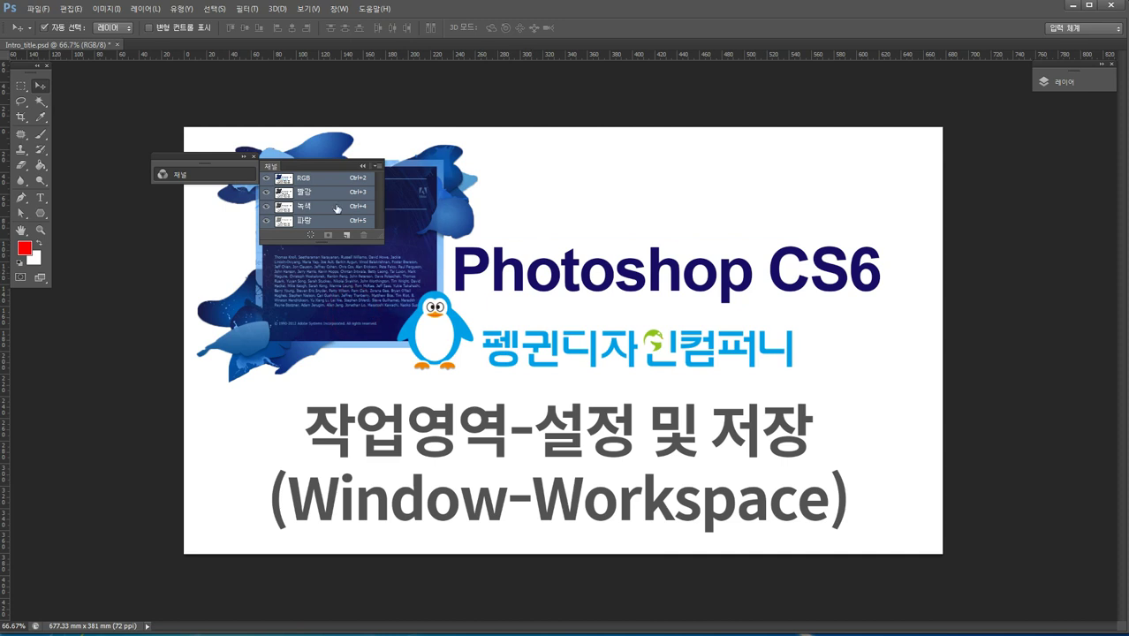
pyautogui.moveTo(272, 166); pyautogui.dragTo(1063, 104)
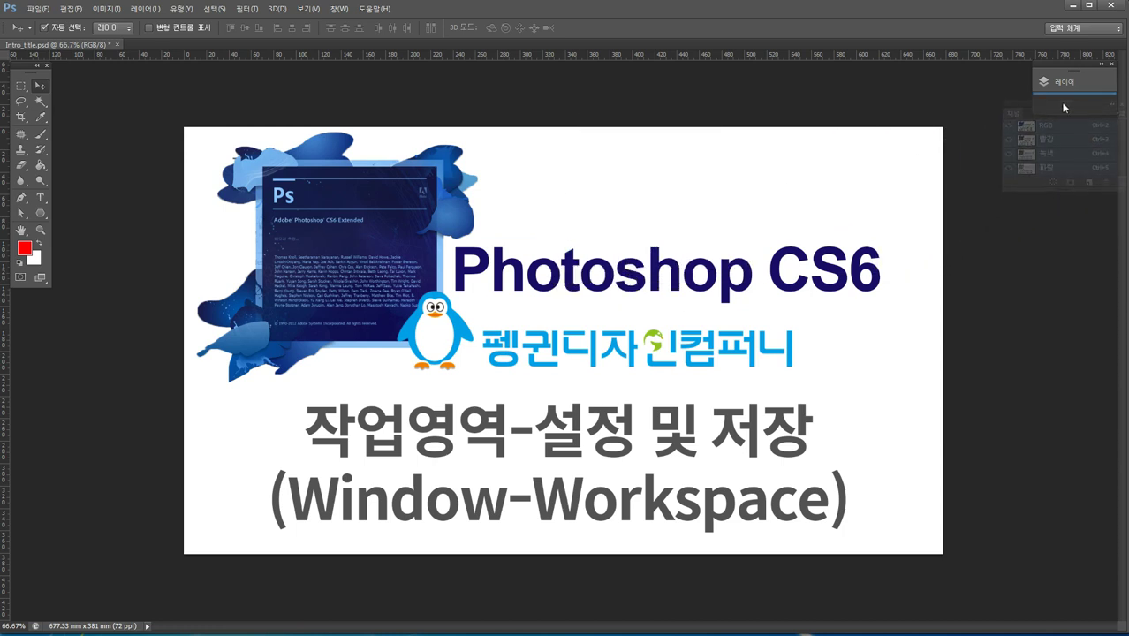
pyautogui.moveTo(1064, 107); pyautogui.dragTo(1064, 107)
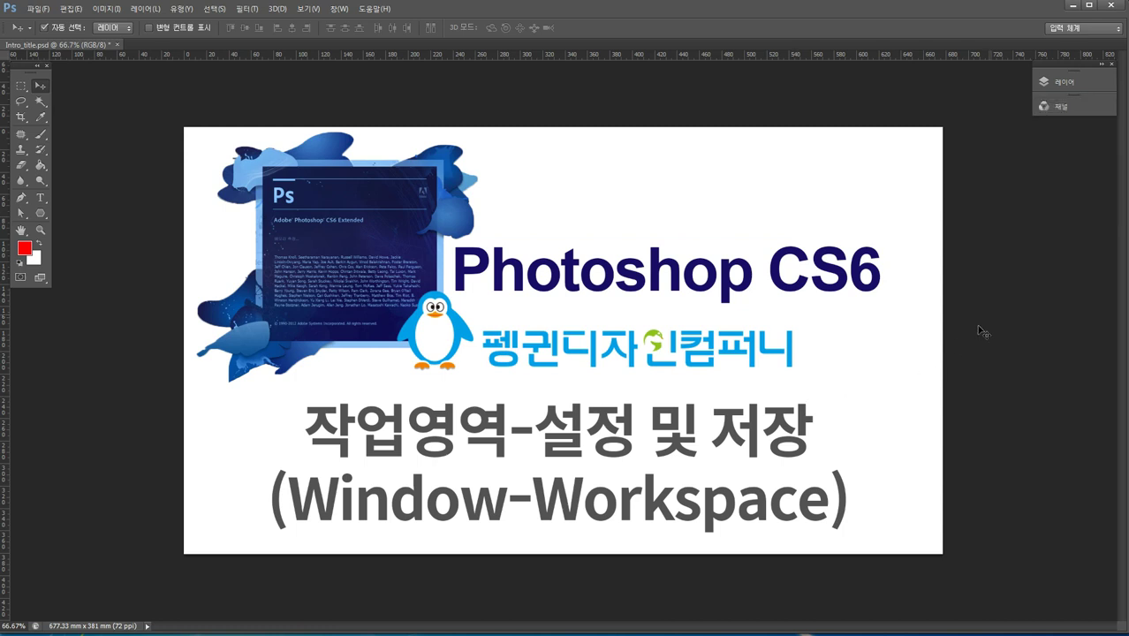
# Step: Expand and collapse the Channels and Layers panels in turn to view their contents
pyautogui.click(1077, 109)
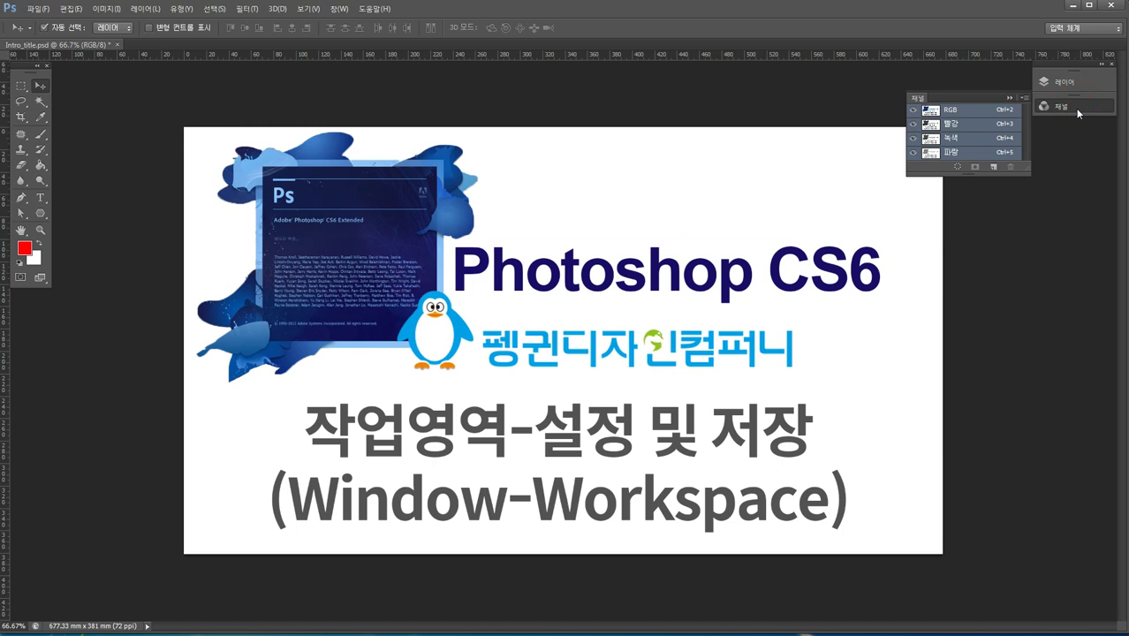
pyautogui.click(1078, 110)
pyautogui.click(1072, 83)
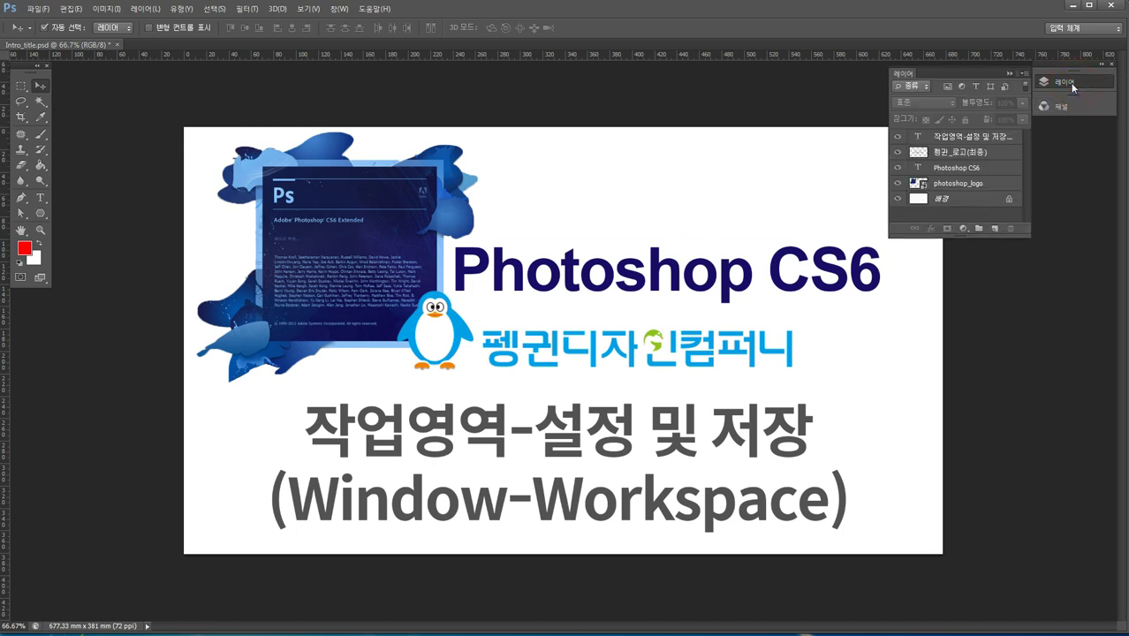
pyautogui.click(1075, 86)
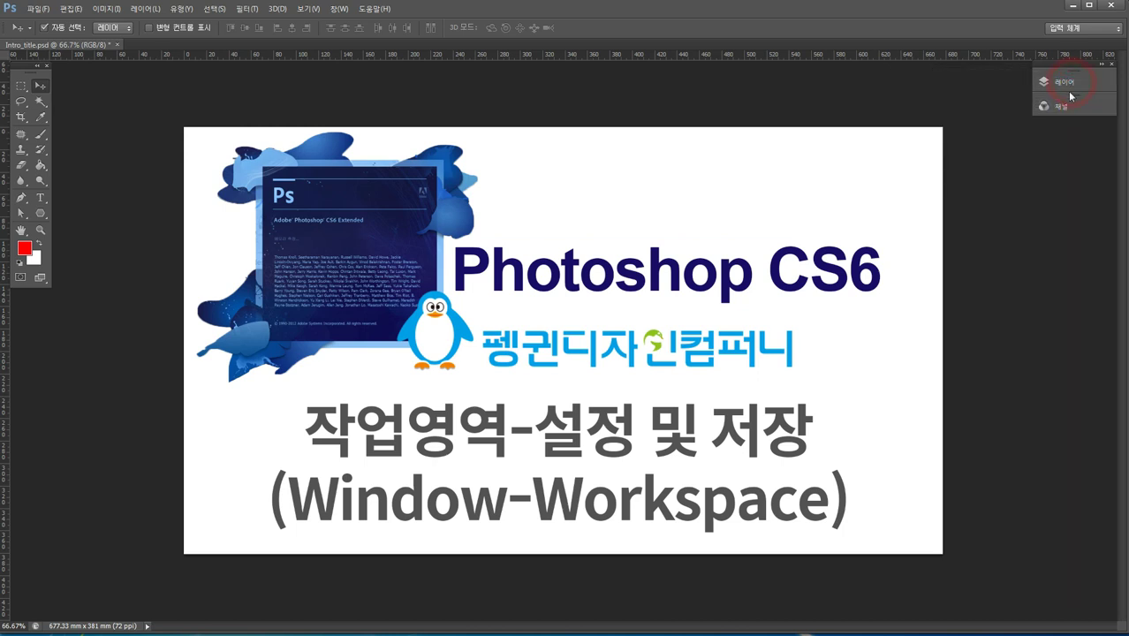
# Step: Merge the Channels panel into the same group as Layers and expand the group
pyautogui.moveTo(1061, 107)
pyautogui.mouseDown()
pyautogui.moveTo(885, 210)
pyautogui.moveTo(1011, 174)
pyautogui.moveTo(1062, 89)
pyautogui.mouseUp()
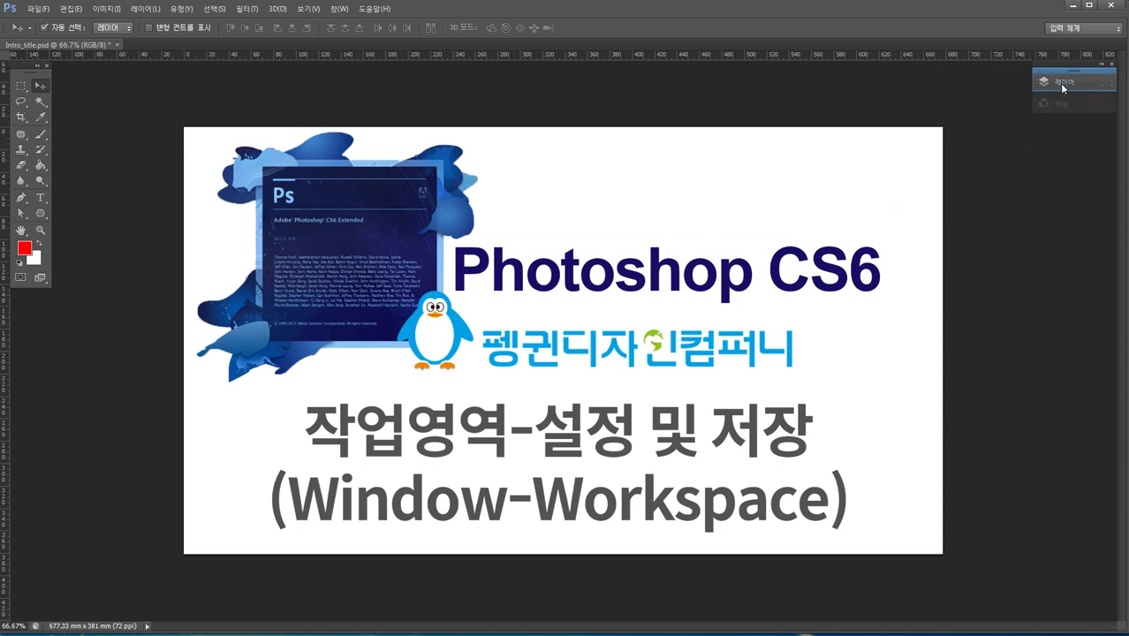
pyautogui.moveTo(1061, 84)
pyautogui.mouseDown()
pyautogui.moveTo(1067, 93)
pyautogui.moveTo(1065, 83)
pyautogui.mouseUp()
pyautogui.click(1065, 82)
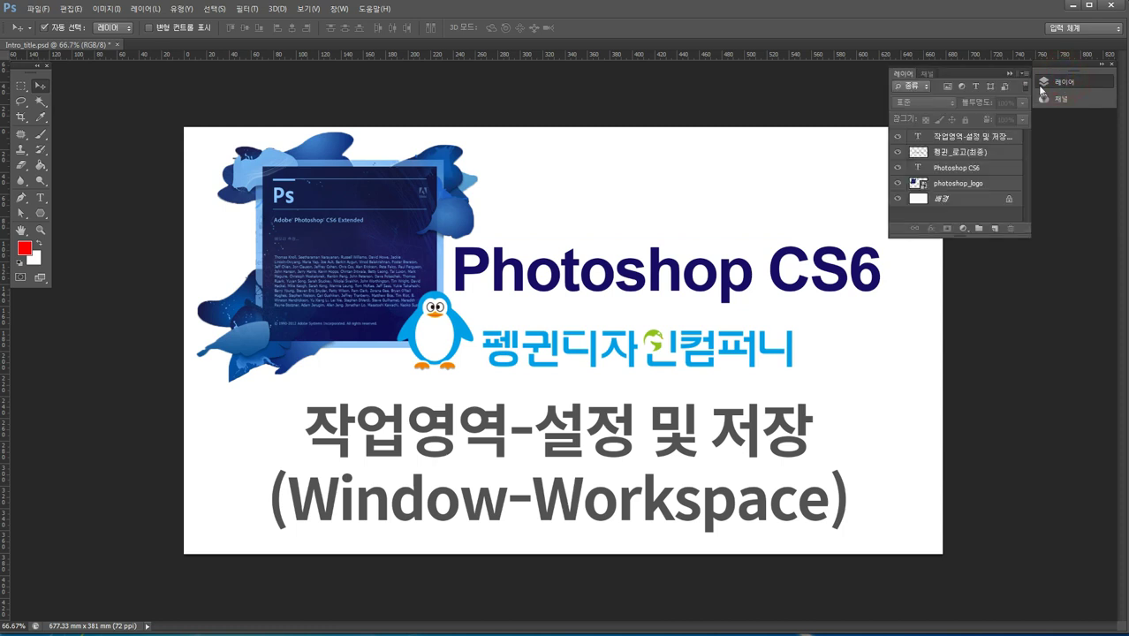
# Step: Switch back and forth between Layers and Channels to examine how the combined group works
pyautogui.click(932, 74)
pyautogui.click(905, 75)
pyautogui.click(925, 76)
pyautogui.click(903, 74)
pyautogui.click(927, 74)
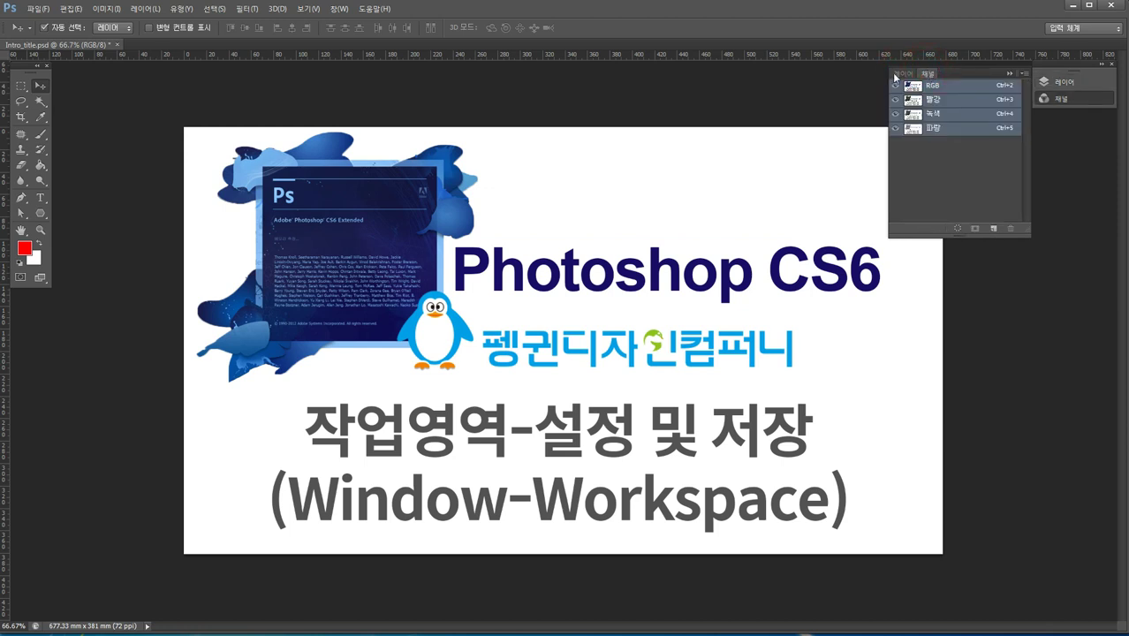
pyautogui.click(902, 75)
pyautogui.click(926, 75)
pyautogui.click(908, 77)
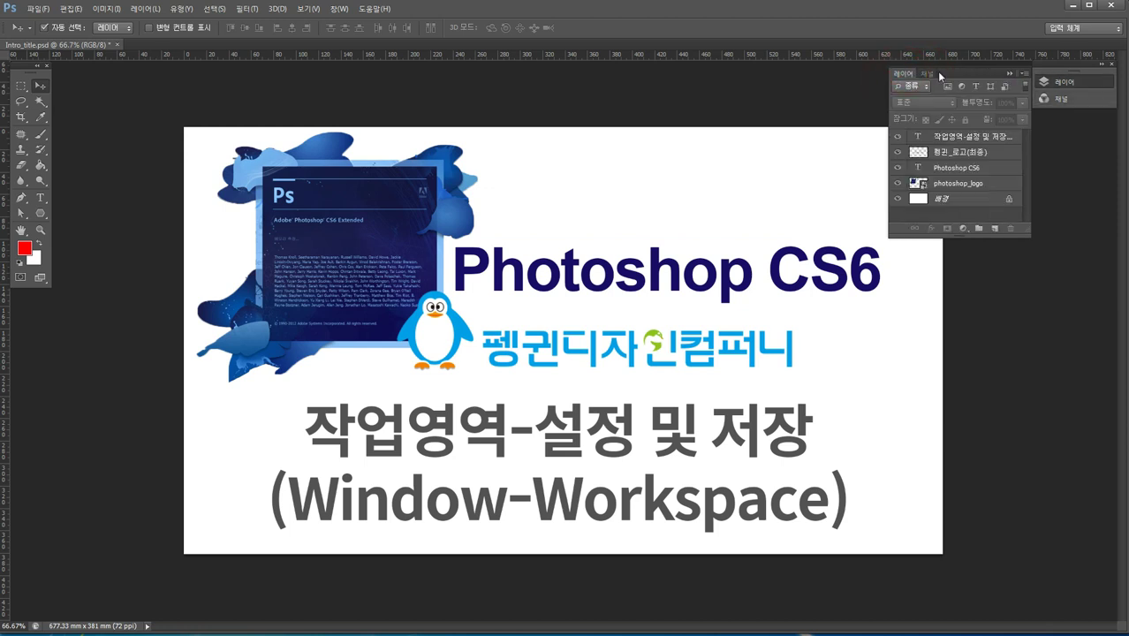
pyautogui.click(930, 74)
# Step: Check both members of the Layers and Channels group, and separate Channels into its own group below Layers
pyautogui.moveTo(1055, 101)
pyautogui.mouseDown()
pyautogui.moveTo(1010, 285)
pyautogui.moveTo(1046, 107)
pyautogui.moveTo(932, 295)
pyautogui.moveTo(1055, 83)
pyautogui.mouseUp()
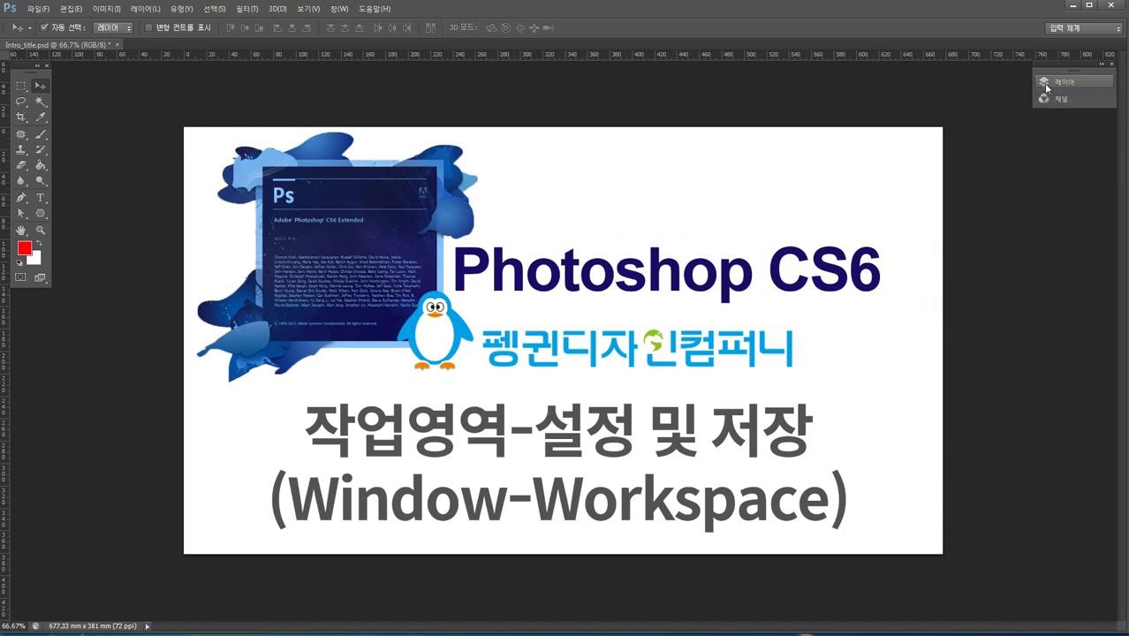
pyautogui.click(1046, 83)
pyautogui.click(928, 75)
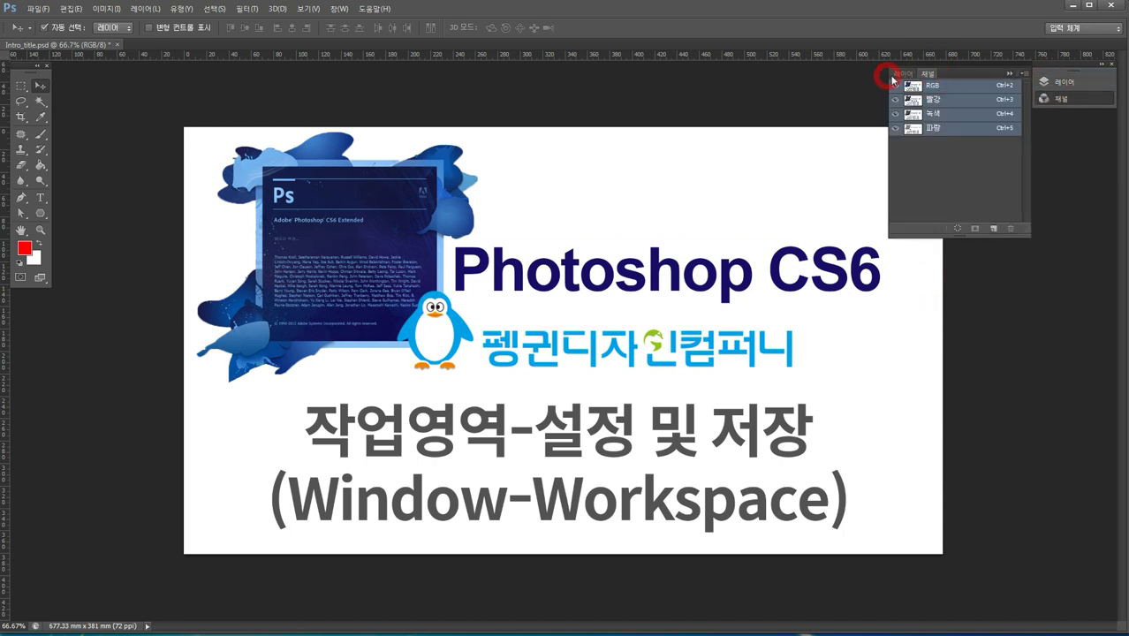
pyautogui.click(901, 74)
pyautogui.click(926, 74)
pyautogui.moveTo(1069, 102)
pyautogui.mouseDown()
pyautogui.moveTo(1071, 189)
pyautogui.moveTo(970, 327)
pyautogui.moveTo(1049, 167)
pyautogui.moveTo(1057, 108)
pyautogui.mouseUp()
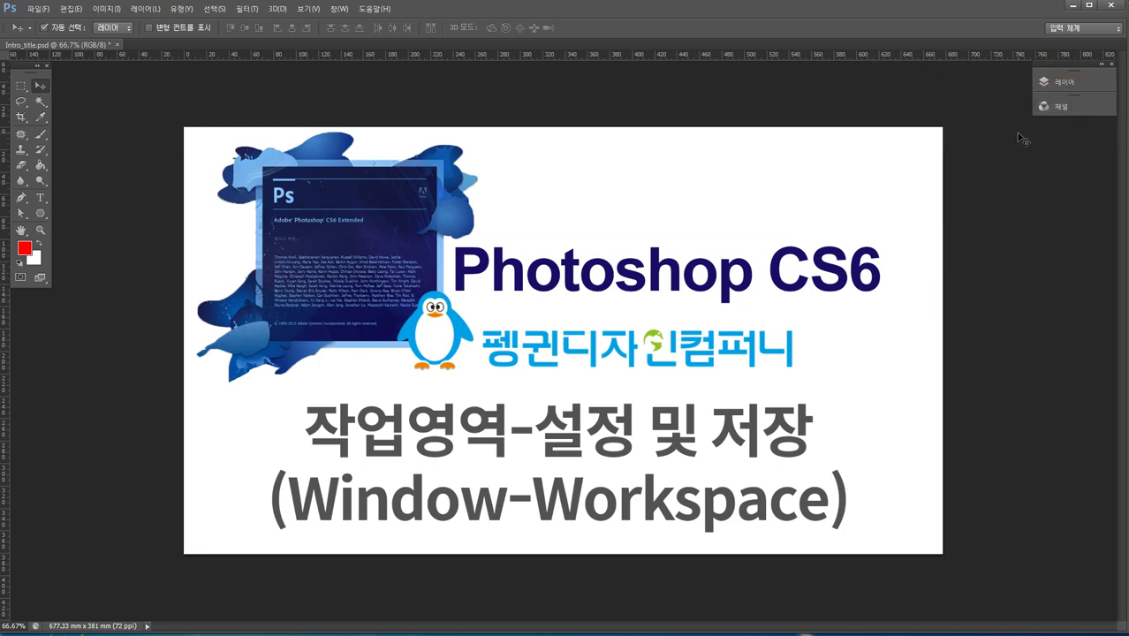
# Step: Show the Paths panel and attach it below Channels as a separate group
pyautogui.click(336, 11)
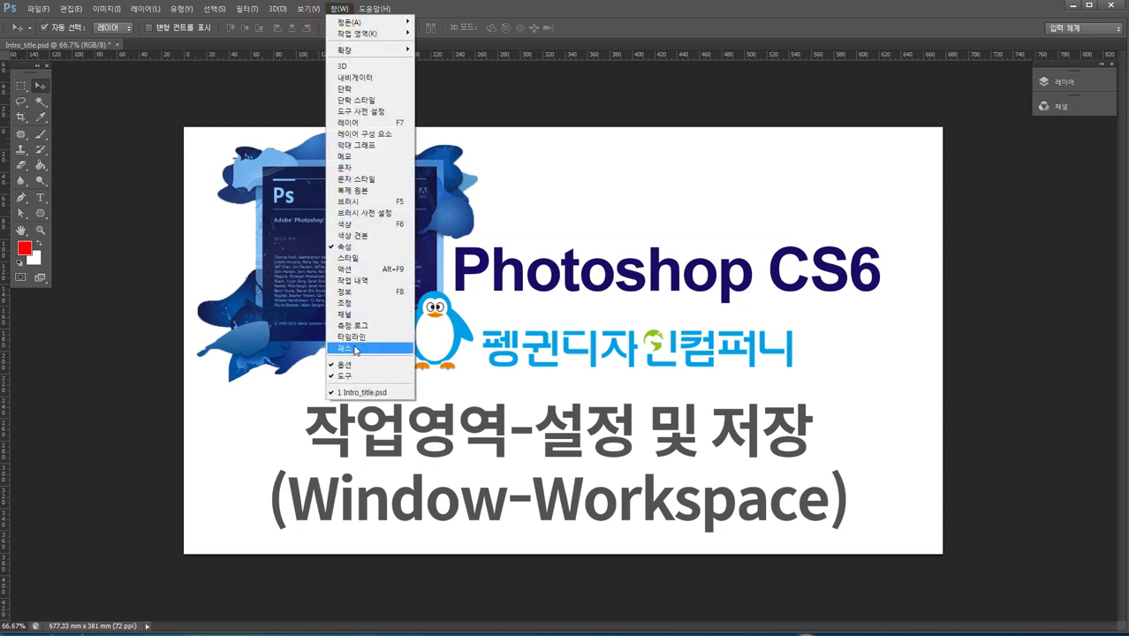
pyautogui.click(354, 349)
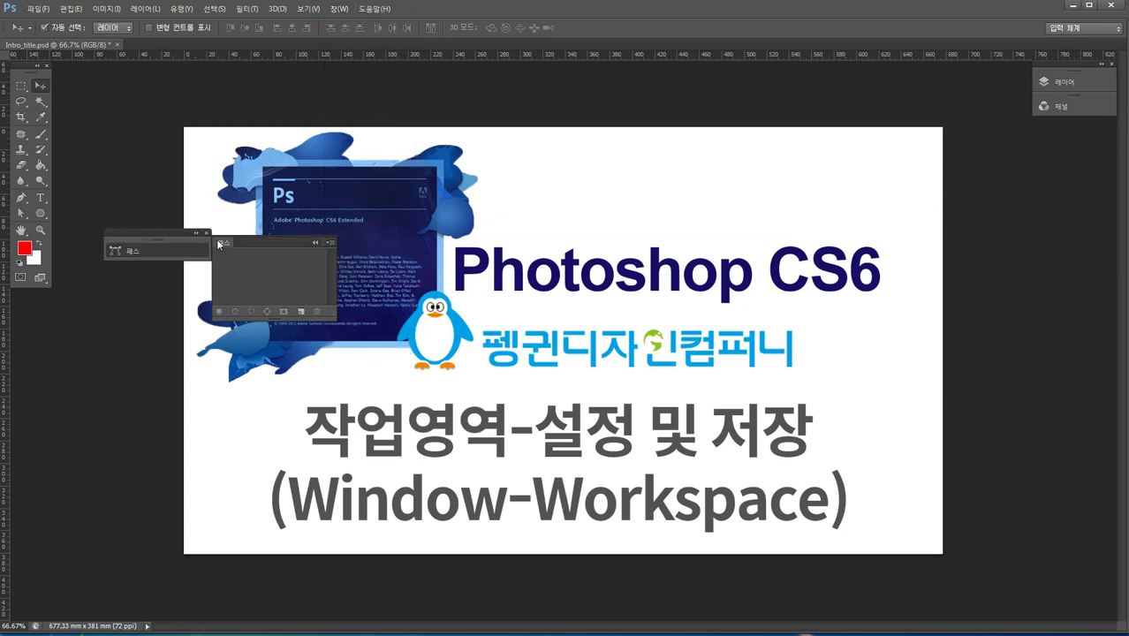
pyautogui.moveTo(218, 242); pyautogui.dragTo(1047, 135)
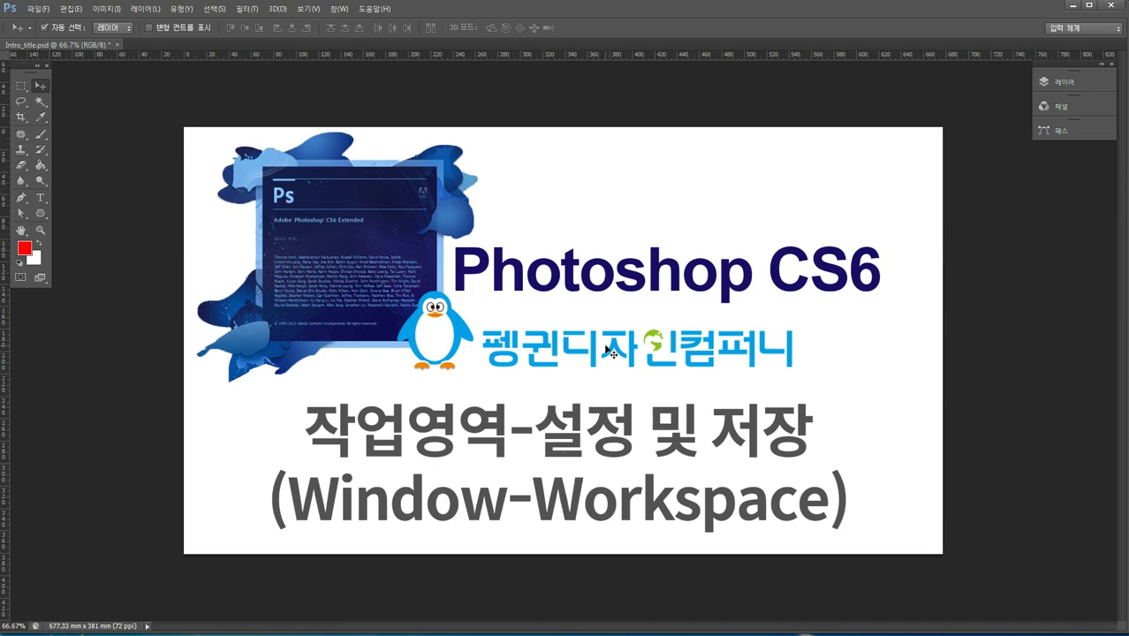
# Step: Expand the Paths, Channels and Layers panels one after another and collapse them again
pyautogui.click(1061, 131)
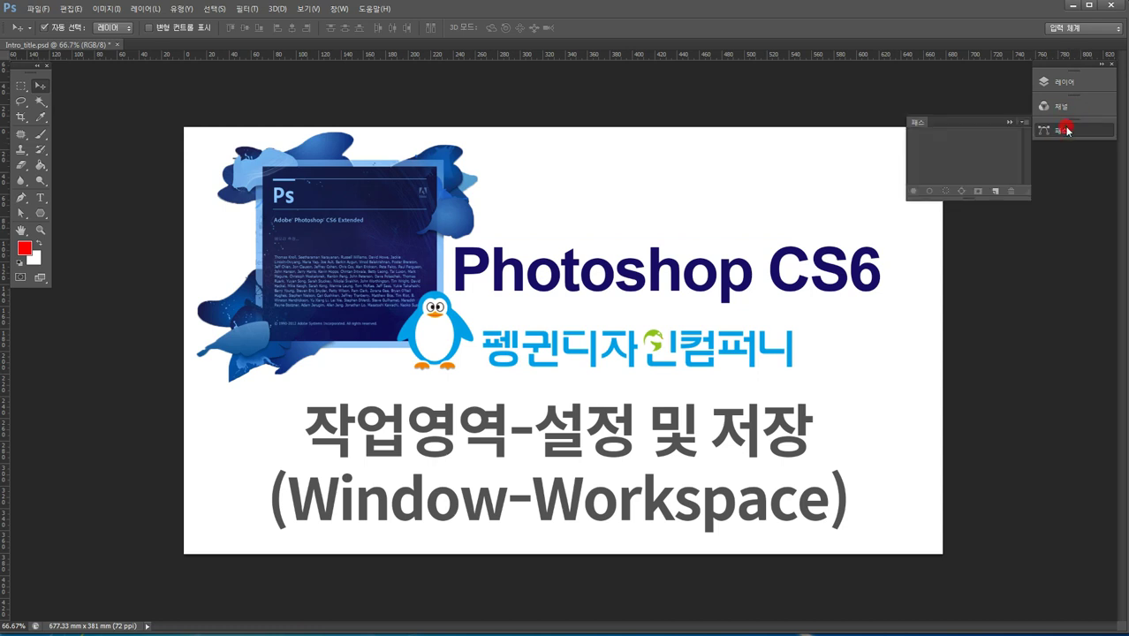
pyautogui.click(1067, 111)
pyautogui.click(1067, 110)
pyautogui.click(1067, 87)
pyautogui.click(1067, 87)
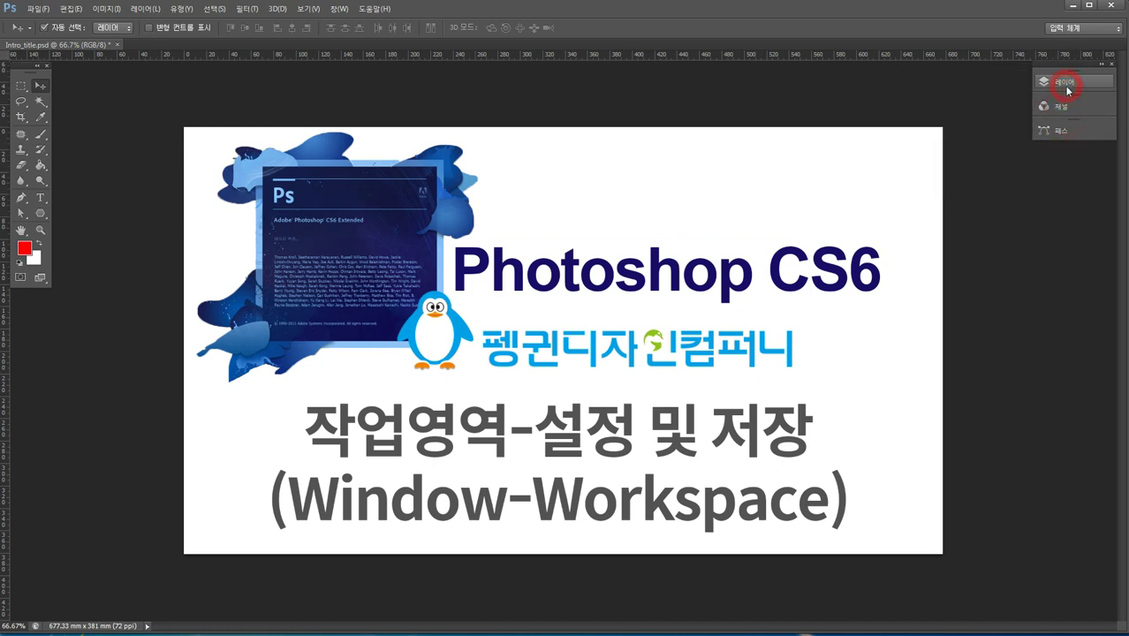
# Step: Attach the Color, Swatches, Brush, Brush Presets, Paragraph, Character, both text style, History, Adjustments and Actions panels below Paths, keeping related ones grouped
pyautogui.moveTo(706, 1); pyautogui.dragTo(1059, 145)
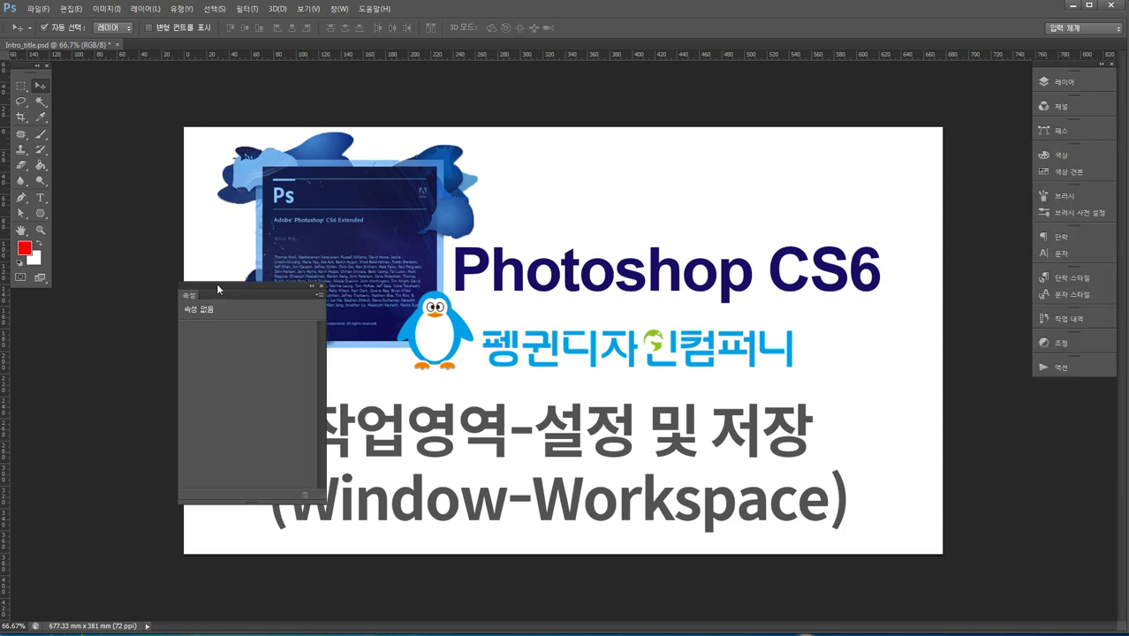
# Step: Collapse the floating Properties panel to an icon and place it beside the Tools panel
pyautogui.moveTo(217, 282); pyautogui.dragTo(745, 166)
pyautogui.click(844, 172)
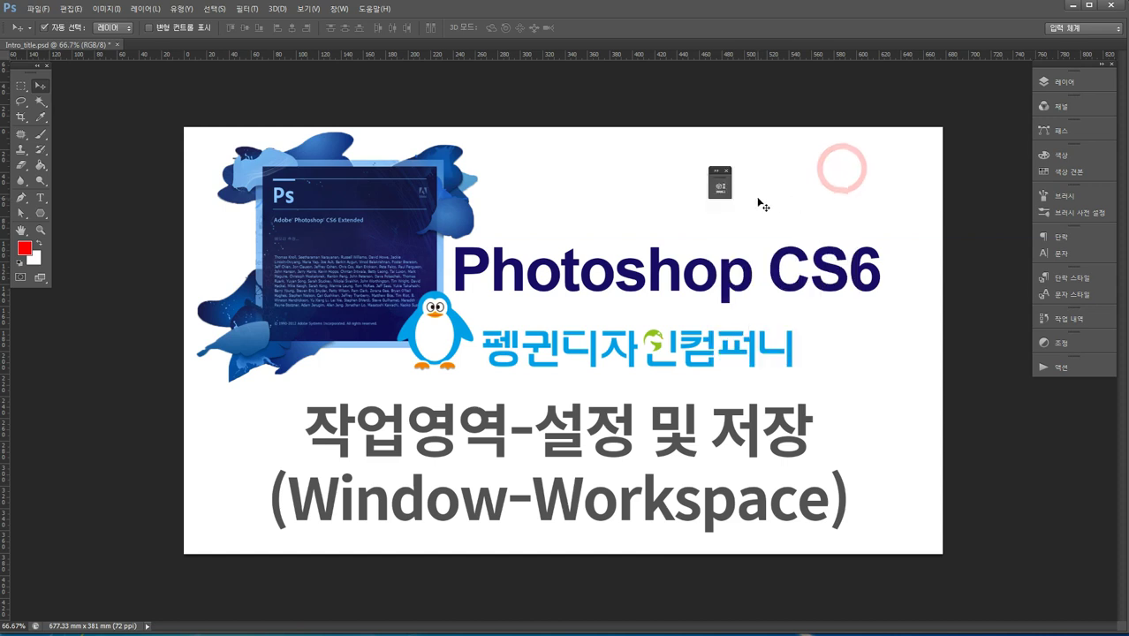
pyautogui.click(726, 181)
pyautogui.moveTo(725, 176); pyautogui.dragTo(74, 84)
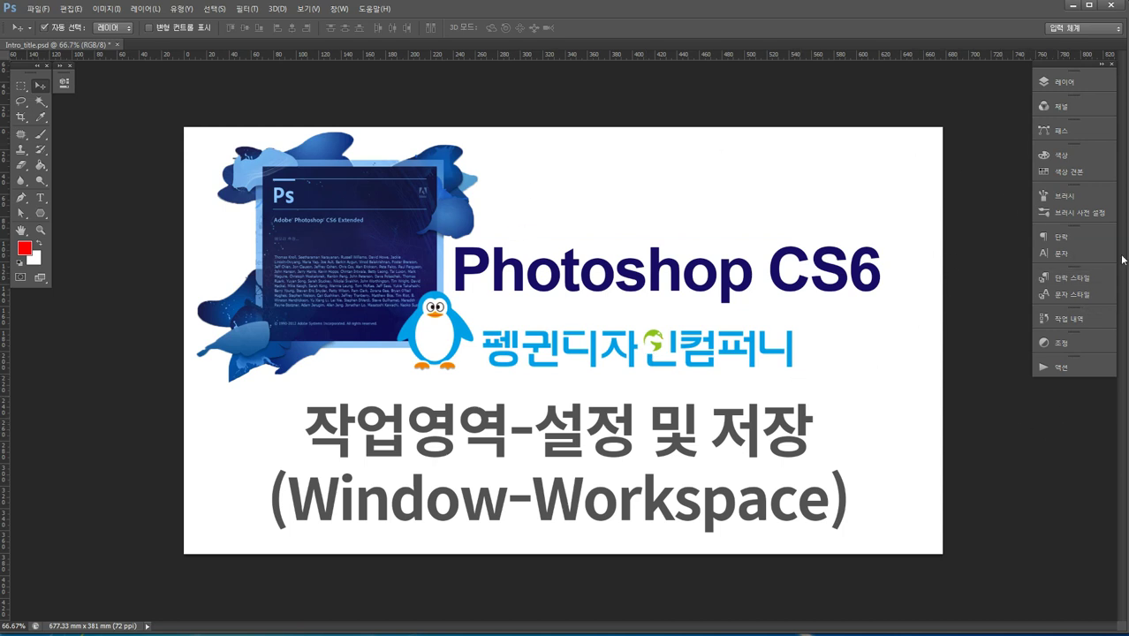
pyautogui.click(336, 9)
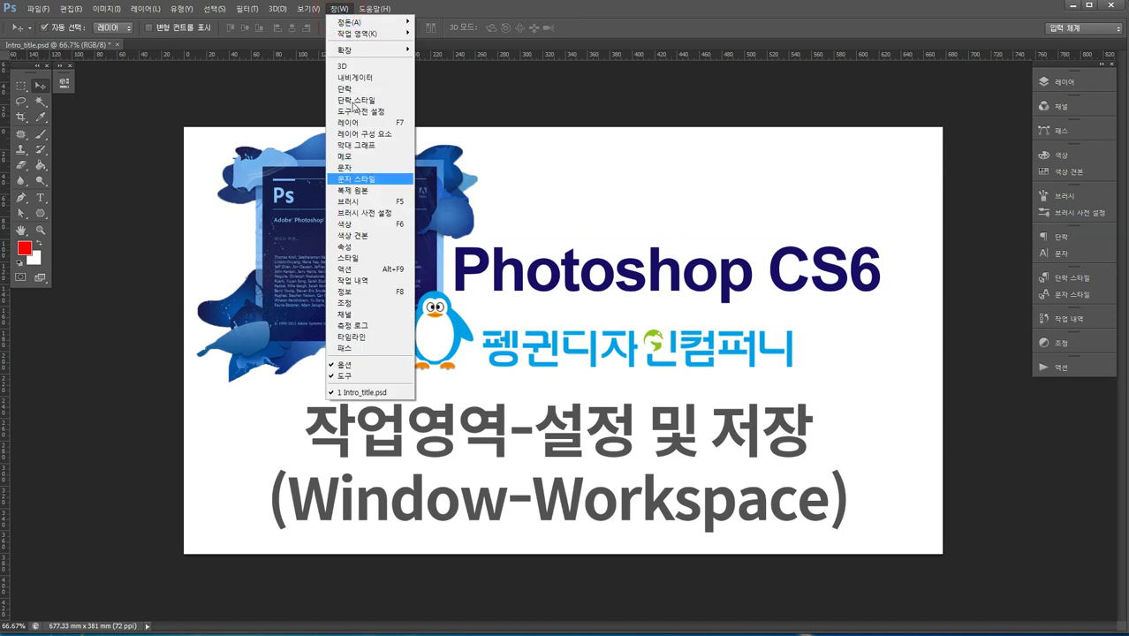
pyautogui.click(652, 98)
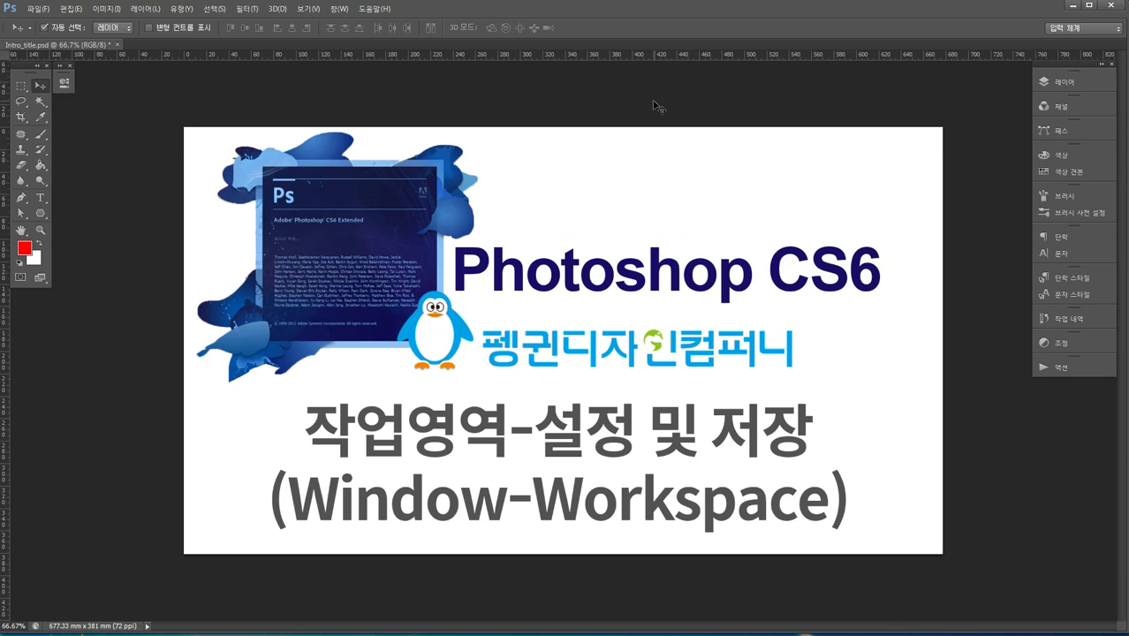
# Step: Hide all panels, including Tools and the options bar, and show them again several times
pyautogui.press('Tab')
pyautogui.press('Tab')
pyautogui.press('Tab')
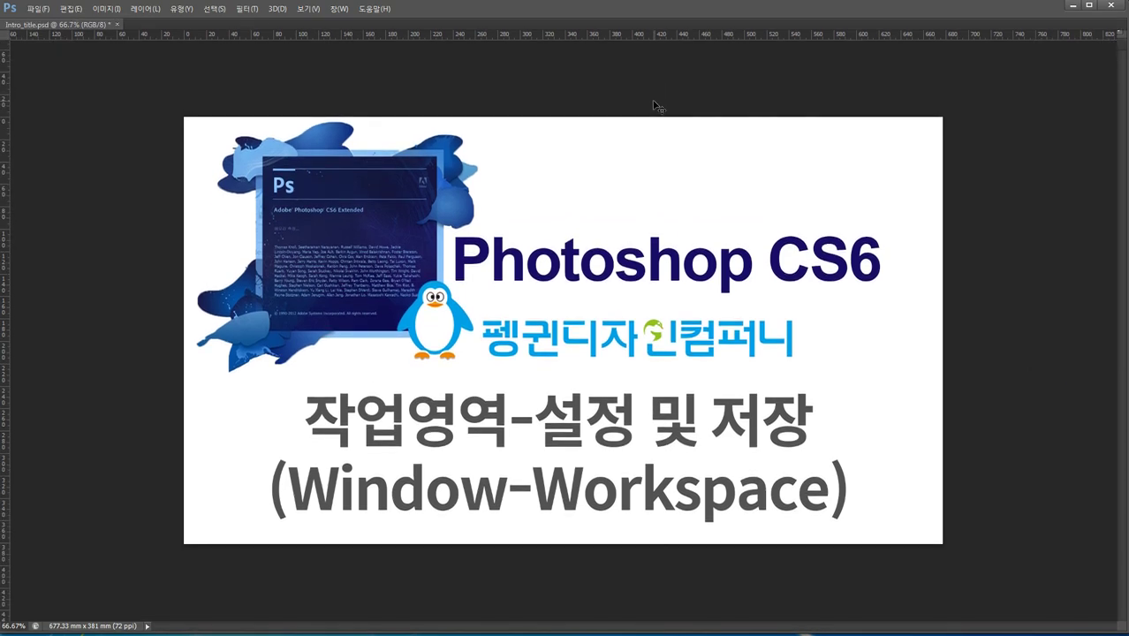
pyautogui.press('Tab')
pyautogui.press('Tab')
pyautogui.press('Tab')
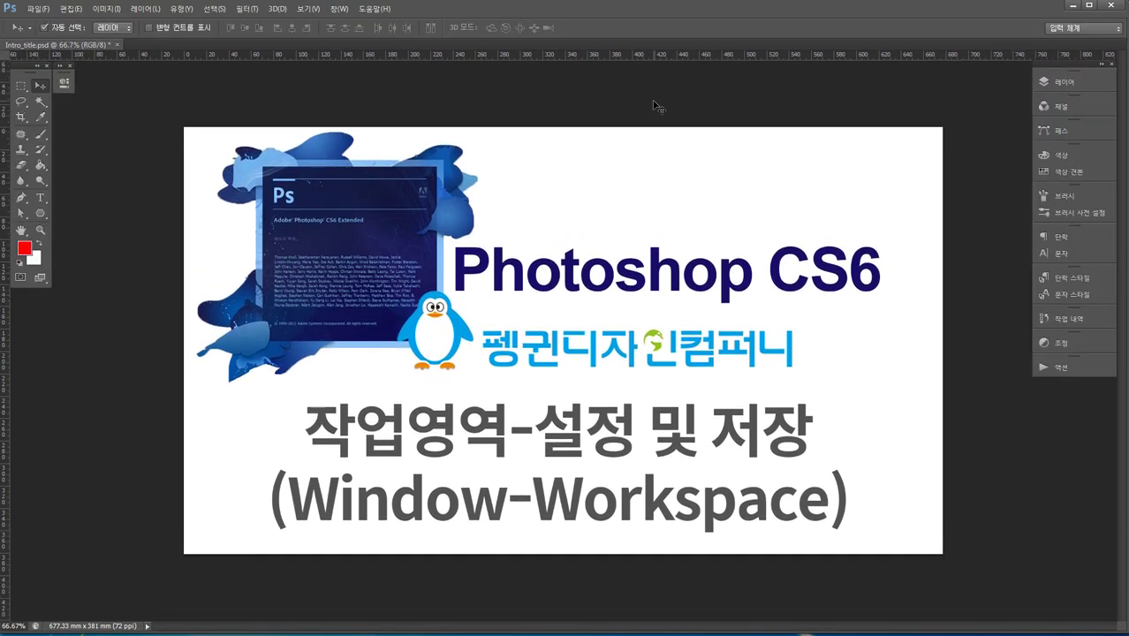
pyautogui.press('Tab')
pyautogui.press('Tab')
# Step: Hide and show only the side panels twice while keeping the Tools panel displayed
pyautogui.hotkey('shift', 'Tab')
pyautogui.hotkey('shift', 'Tab')
pyautogui.hotkey('shift', 'Tab')
pyautogui.hotkey('shift', 'Tab')
# Step: Save the current panel layout as a new workspace named jyp, capturing keyboard shortcuts and menus as well
pyautogui.click(340, 9)
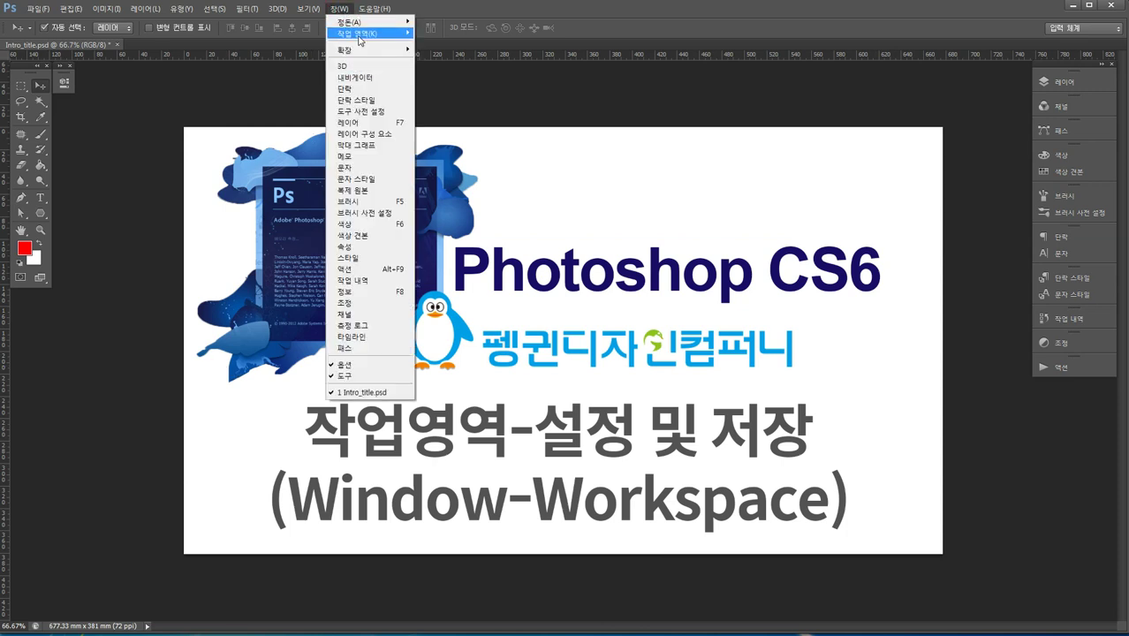
pyautogui.click(355, 33)
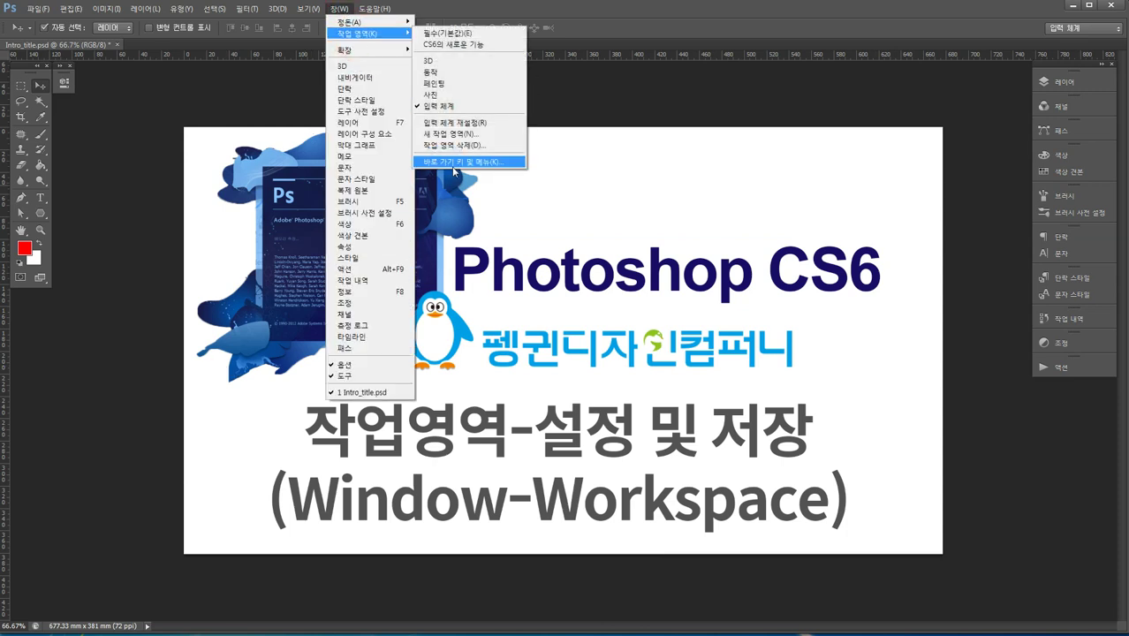
pyautogui.click(460, 135)
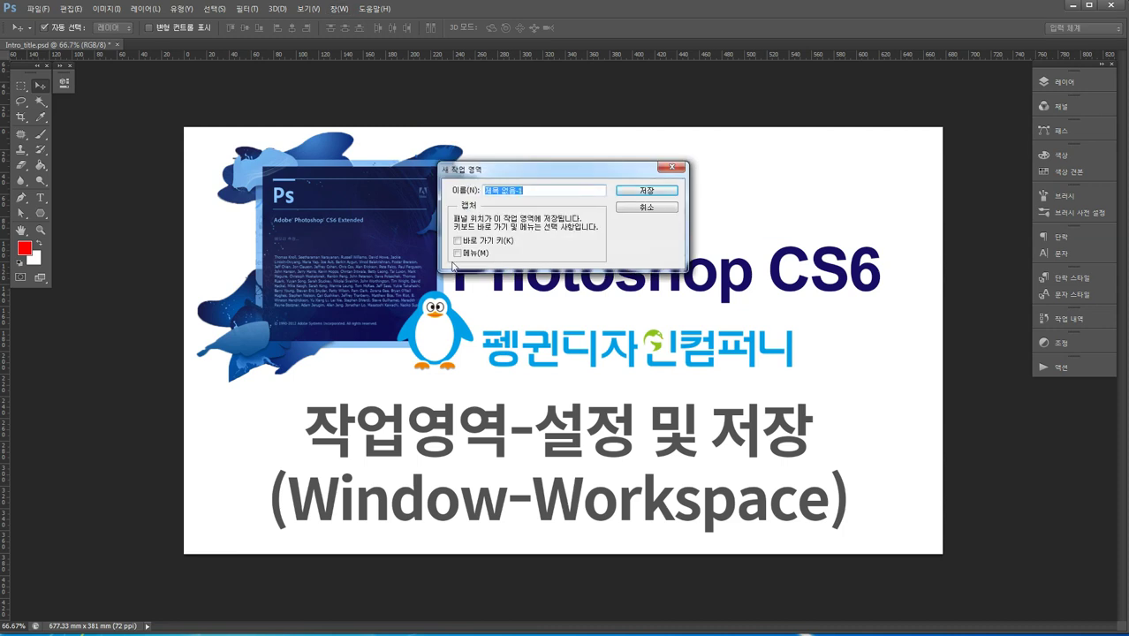
pyautogui.click(457, 241)
pyautogui.click(458, 253)
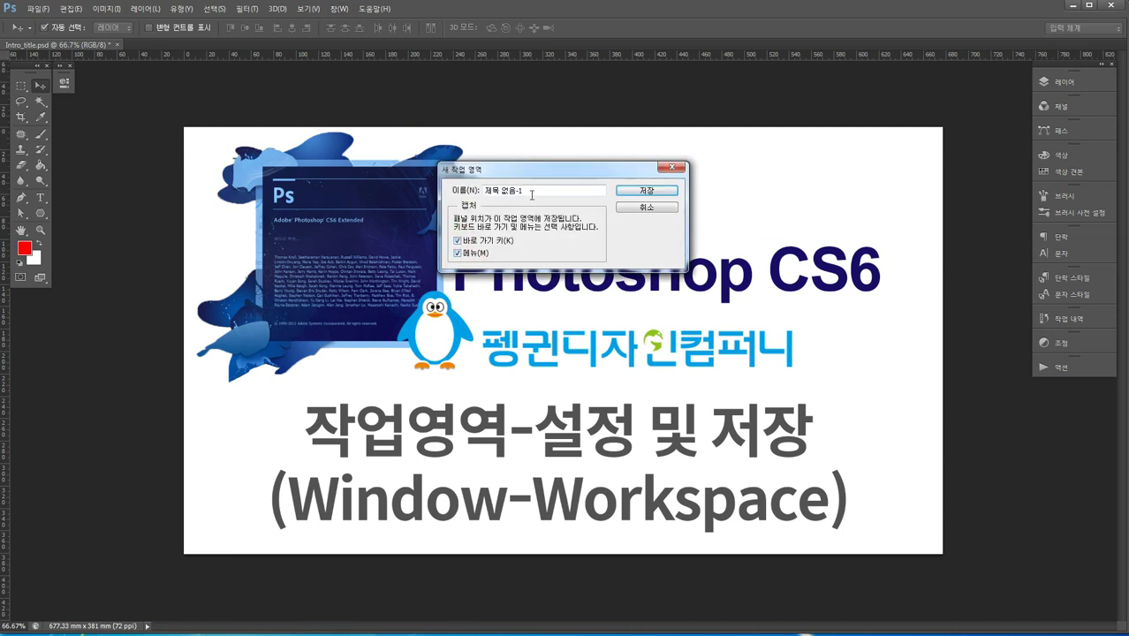
pyautogui.moveTo(523, 191); pyautogui.dragTo(299, 197)
pyautogui.write('jyp')
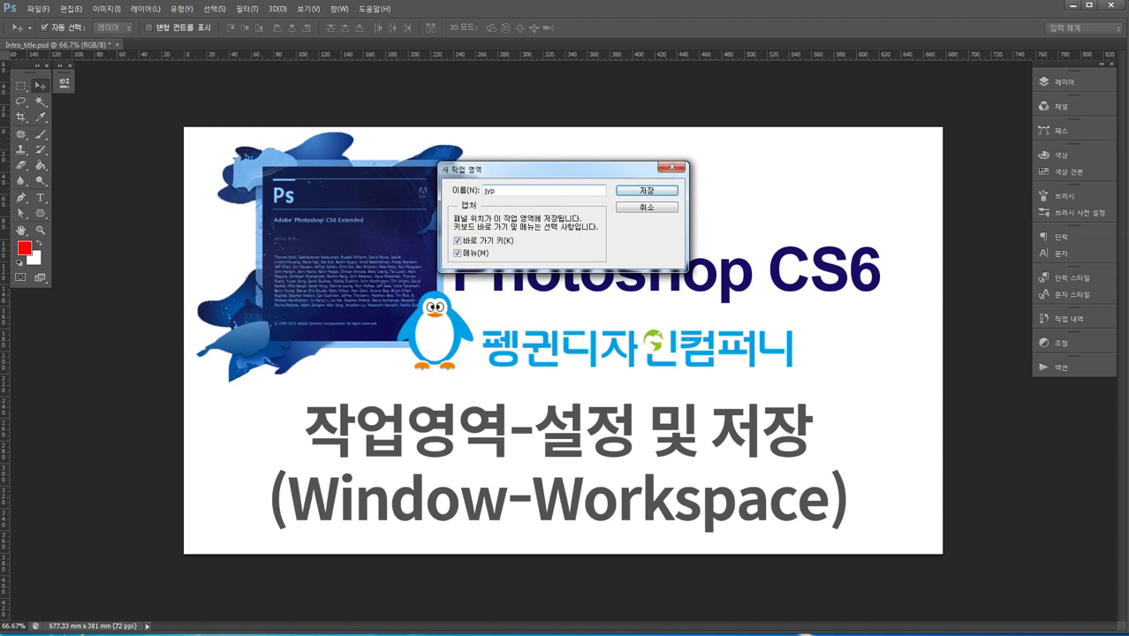
pyautogui.click(652, 193)
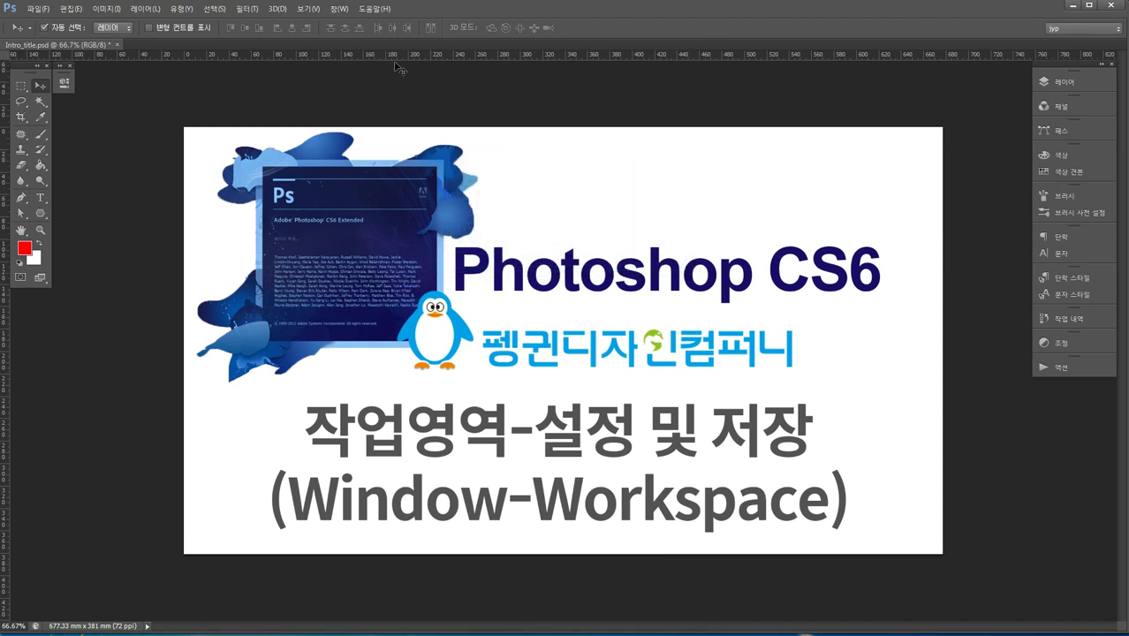
pyautogui.click(337, 9)
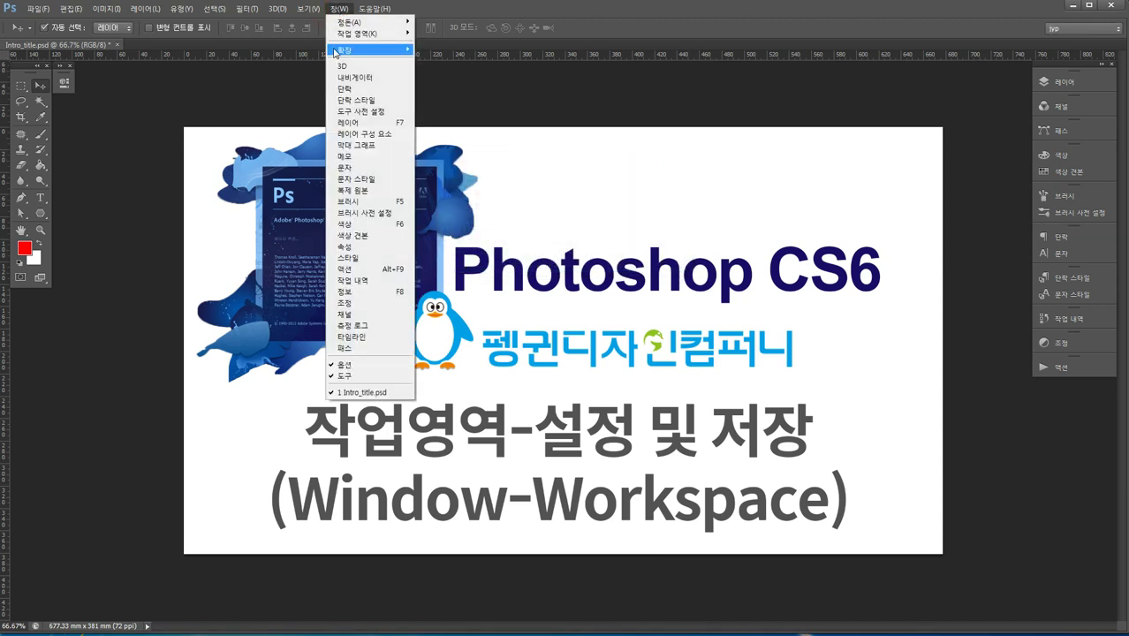
pyautogui.moveTo(352, 35)
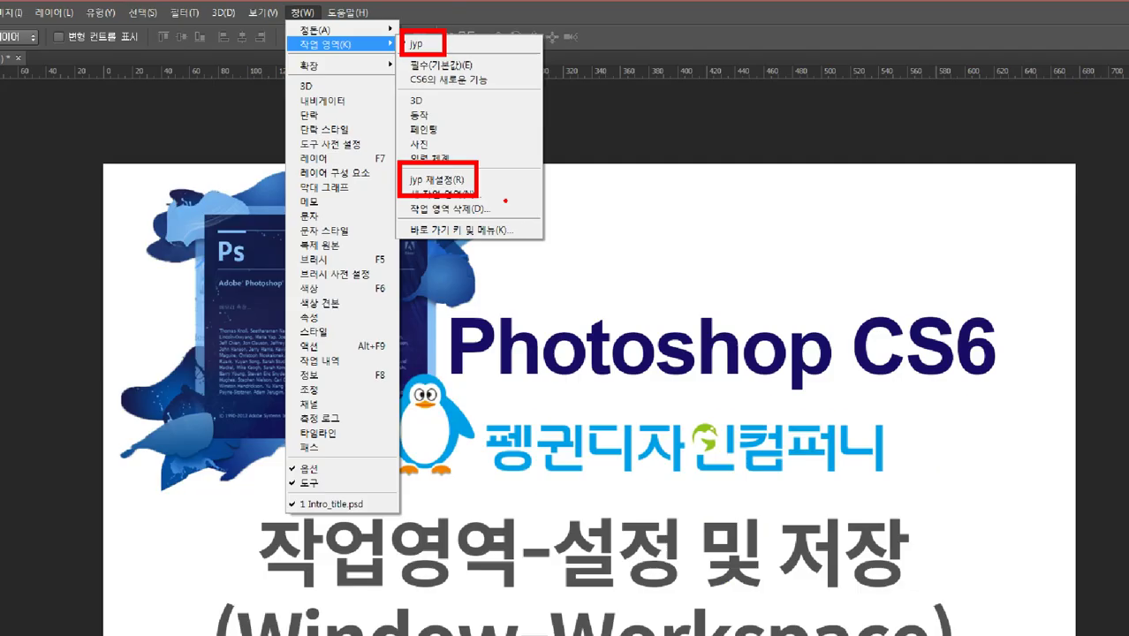
pyautogui.click(761, 147)
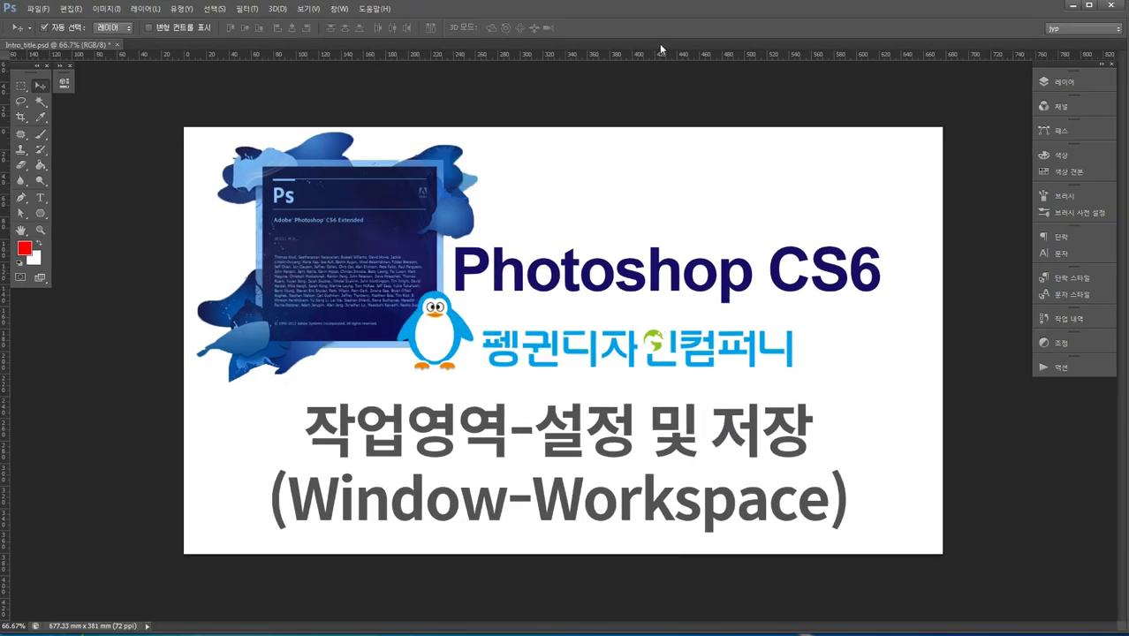
# Step: Detach the Brush Presets and Paths panels from the dock and leave them floating over the canvas
pyautogui.moveTo(1047, 214)
pyautogui.mouseDown()
pyautogui.moveTo(705, 364)
pyautogui.moveTo(725, 359)
pyautogui.moveTo(639, 345)
pyautogui.mouseUp()
pyautogui.hotkey('ctrl', 'z')
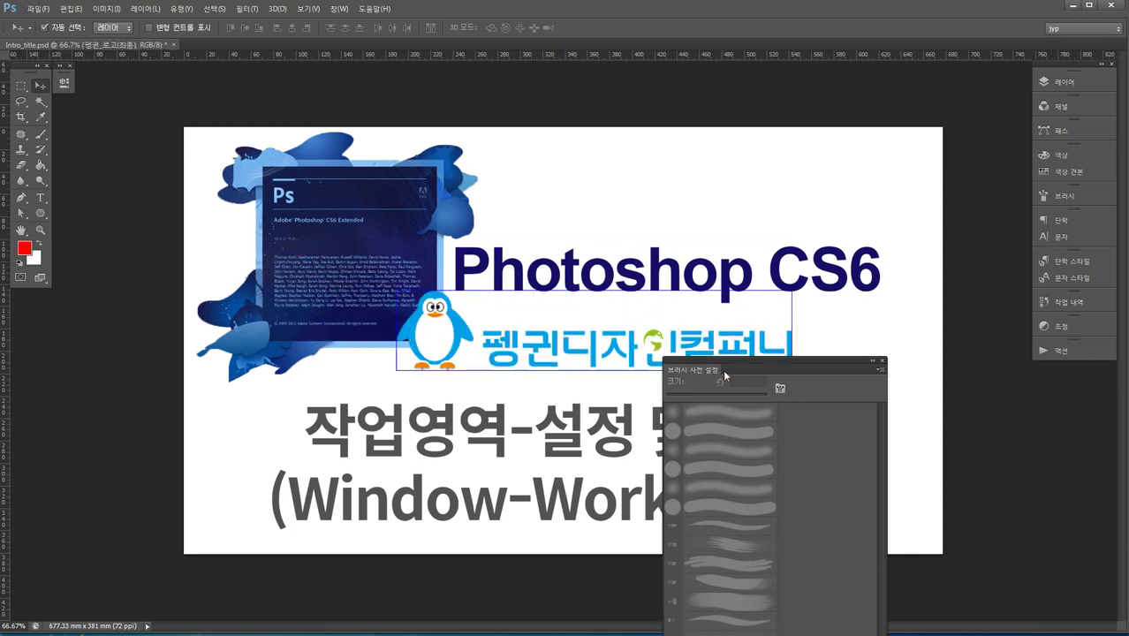
pyautogui.moveTo(728, 365); pyautogui.dragTo(268, 210)
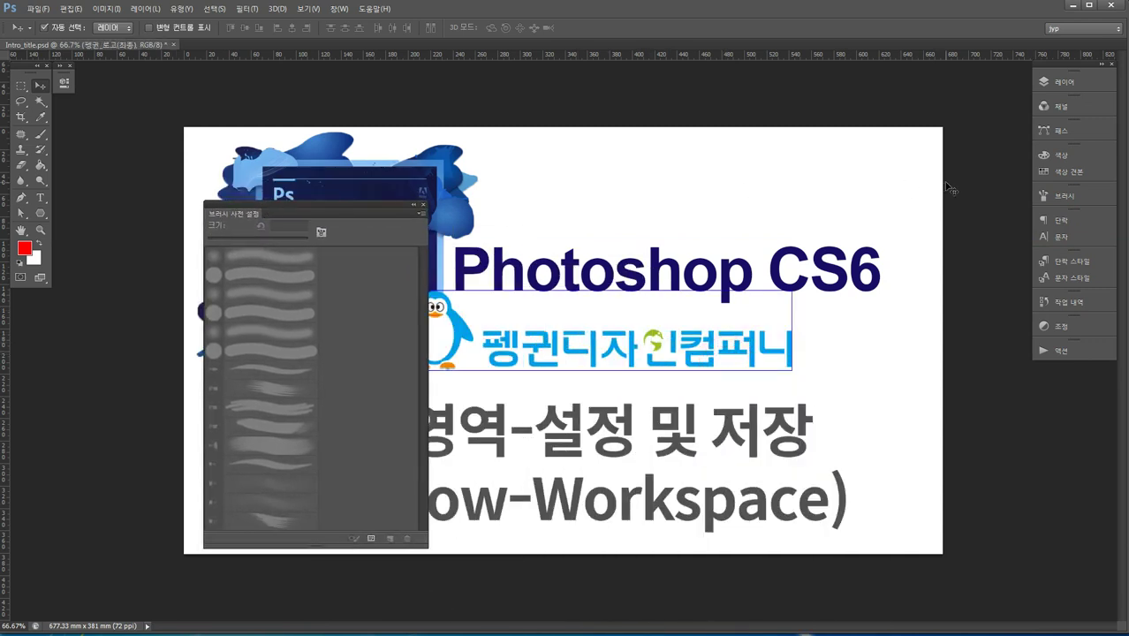
pyautogui.click(1049, 130)
pyautogui.moveTo(918, 124); pyautogui.dragTo(553, 301)
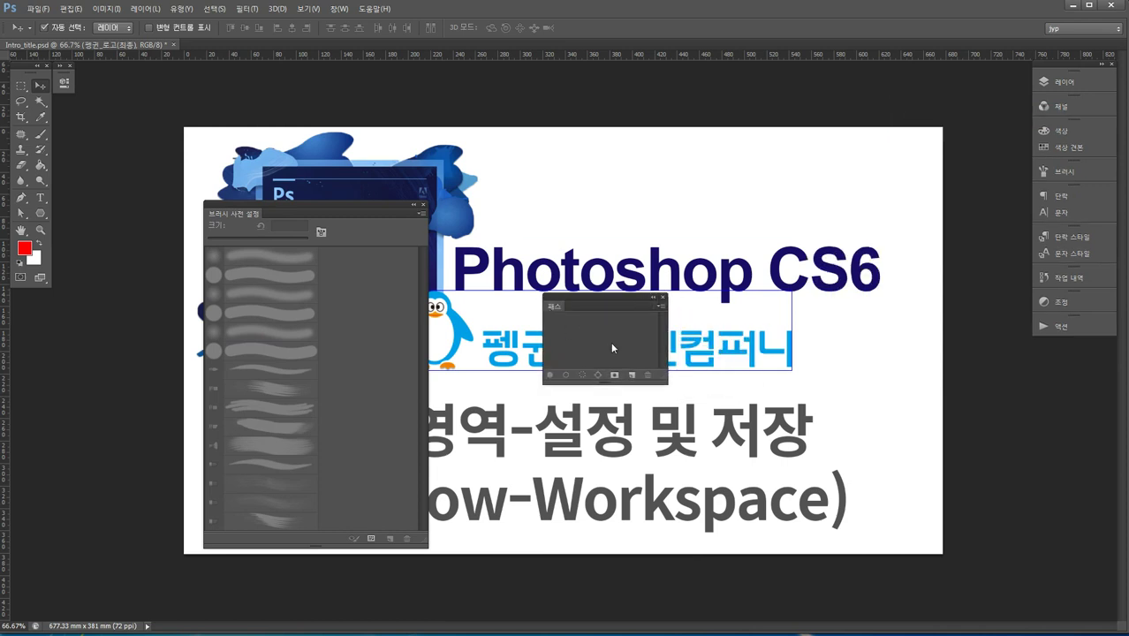
# Step: Reset the jyp workspace to its saved layout and deselect the logo layer
pyautogui.click(340, 9)
pyautogui.moveTo(381, 37)
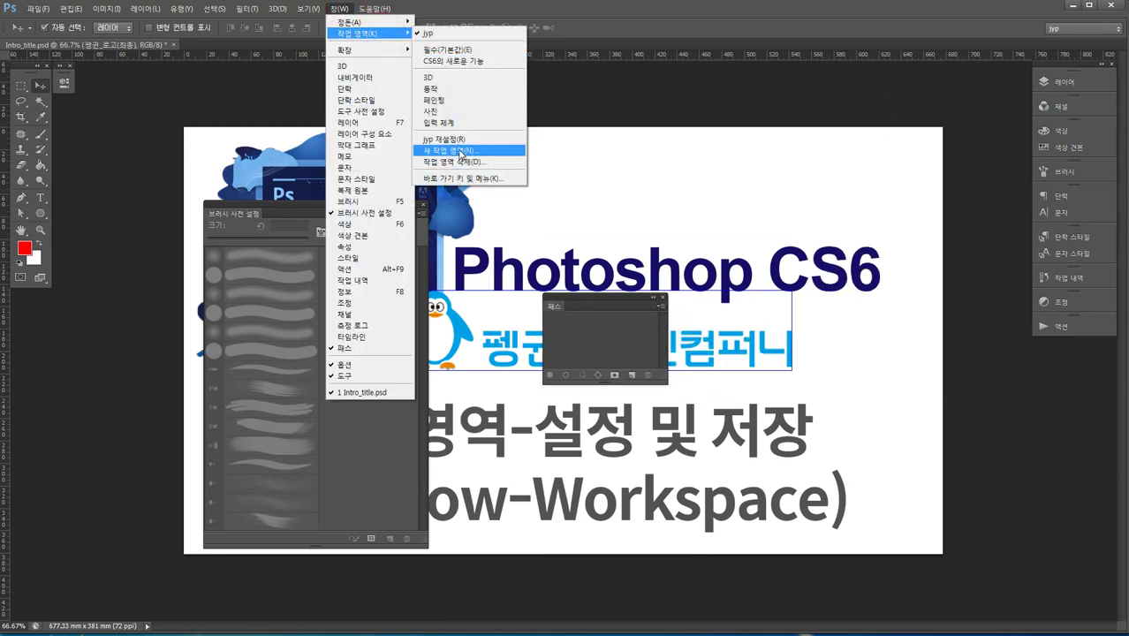
pyautogui.click(463, 141)
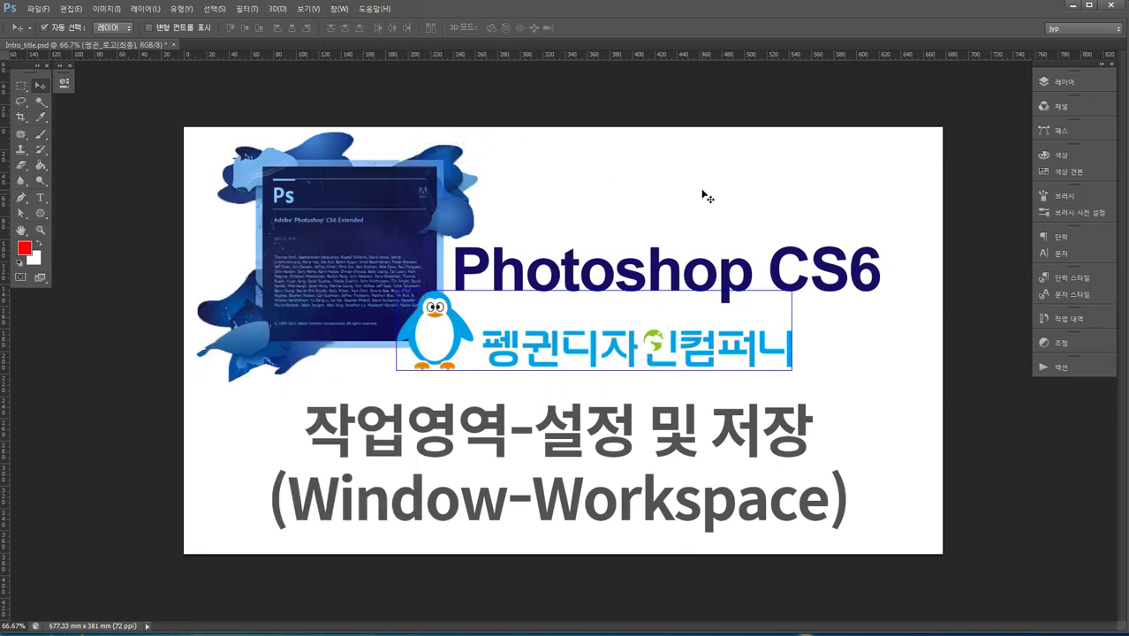
pyautogui.click(734, 140)
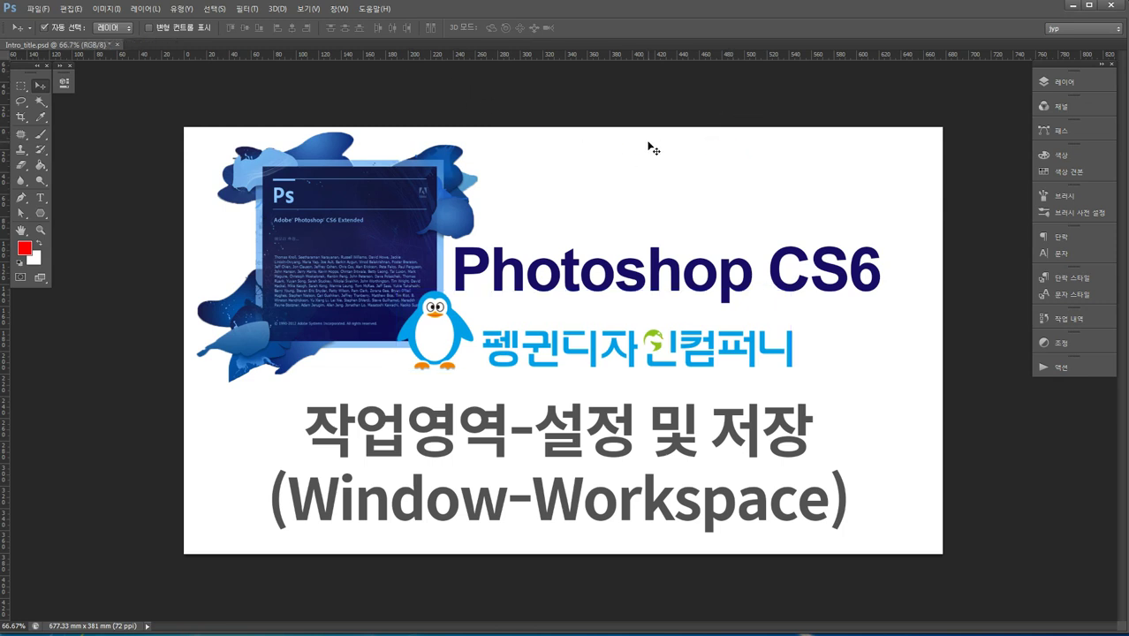
# Step: Open the keyboard shortcuts editor and expand the Window (창) menu commands as far as the Workspace (작업 영역) entries
pyautogui.click(340, 10)
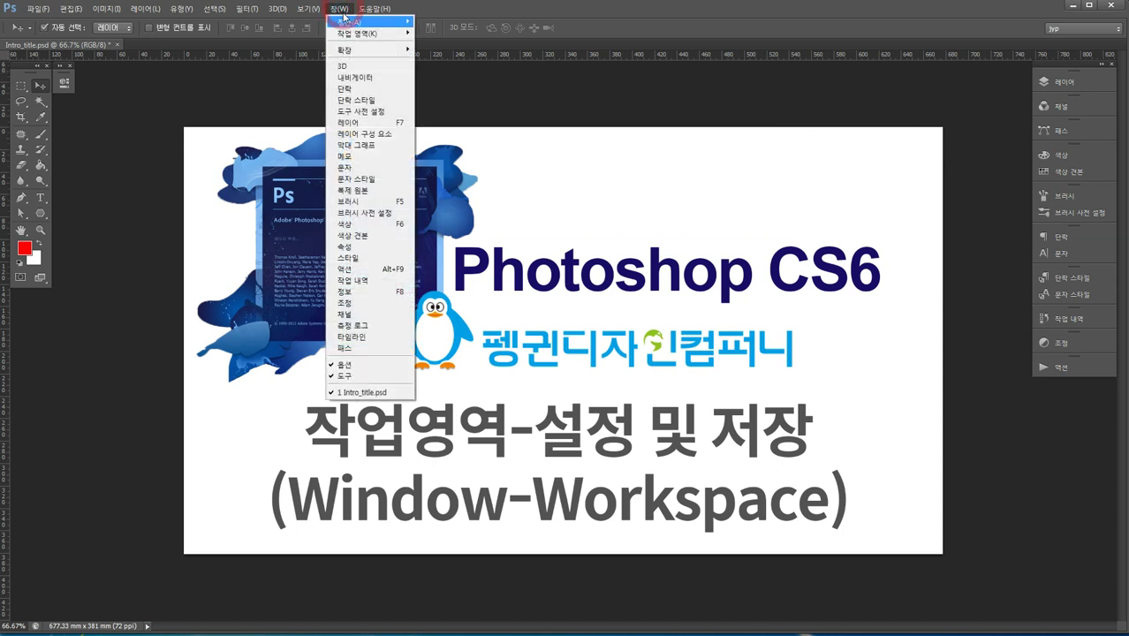
pyautogui.moveTo(353, 33)
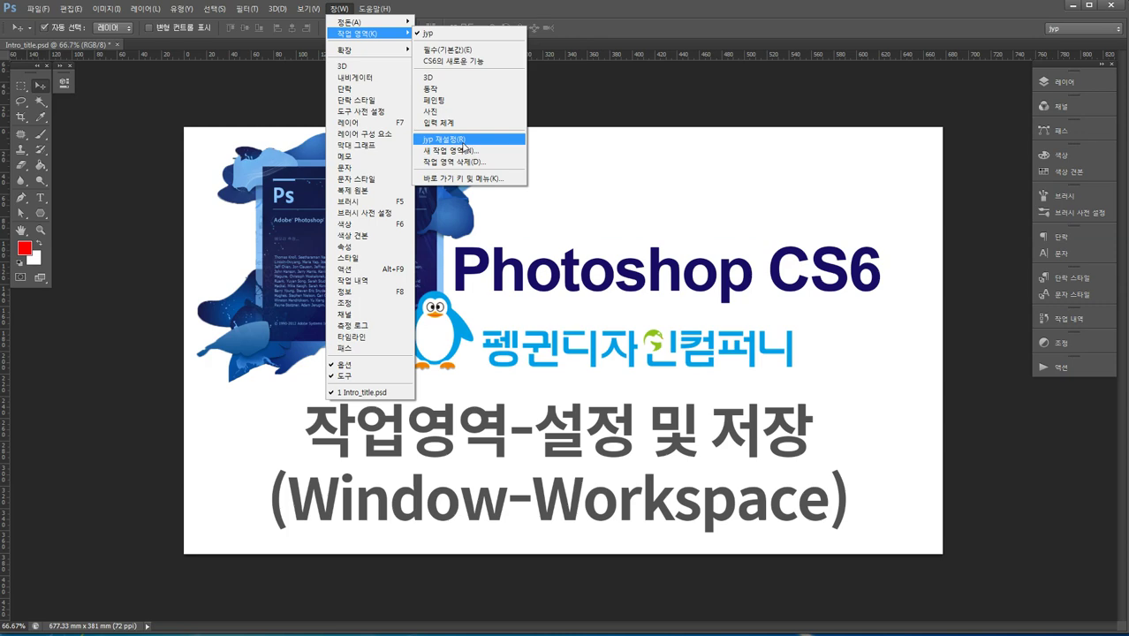
pyautogui.click(78, 13)
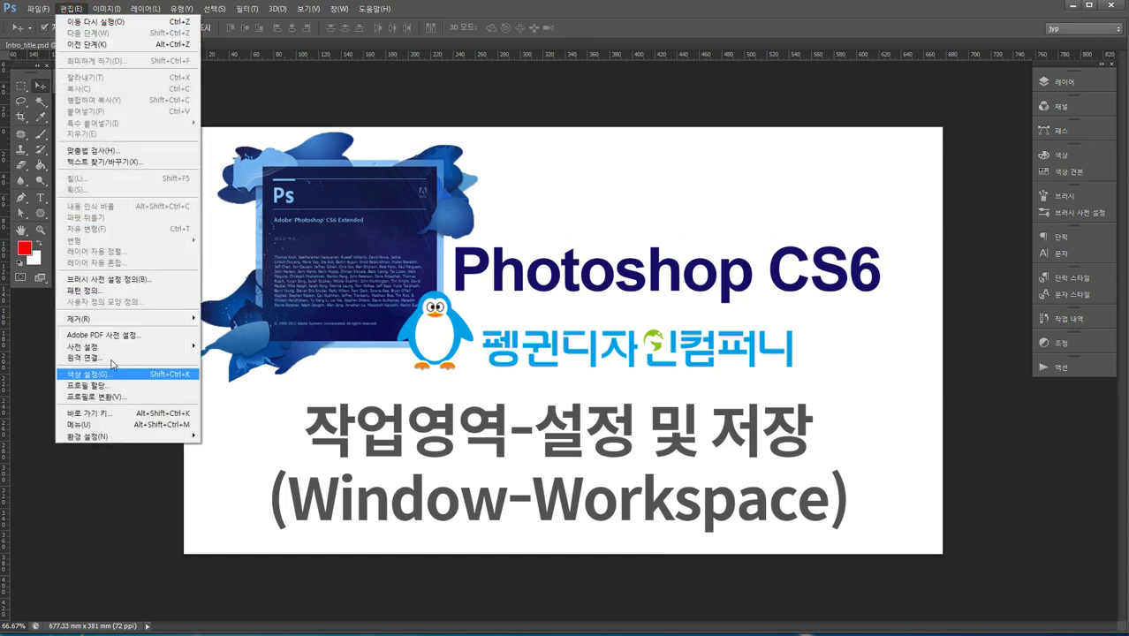
pyautogui.moveTo(98, 435)
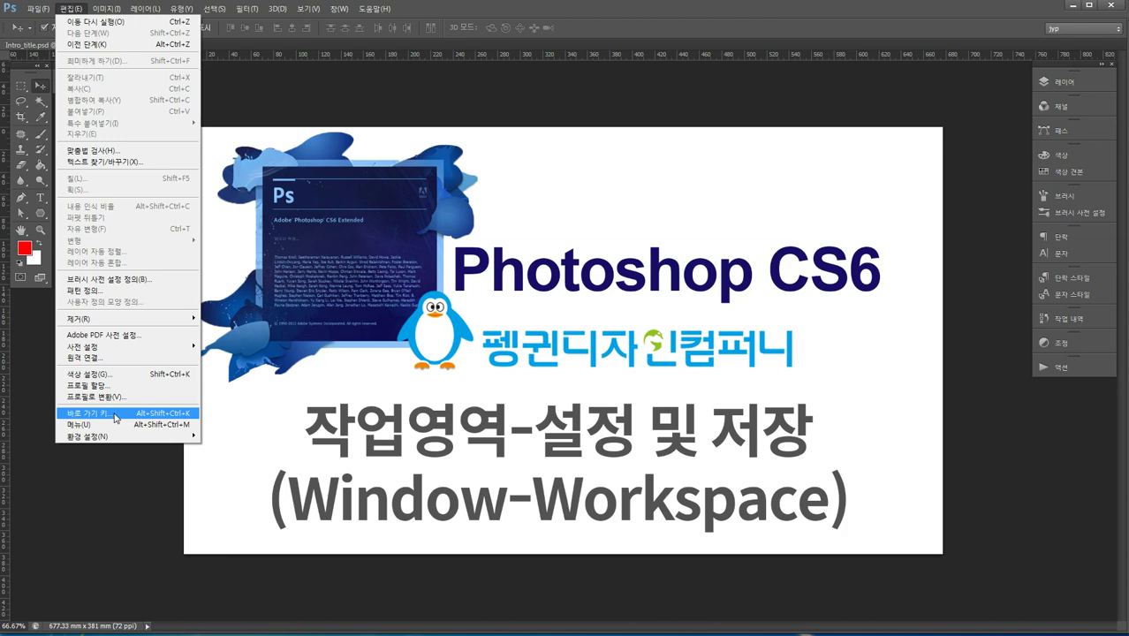
pyautogui.click(115, 418)
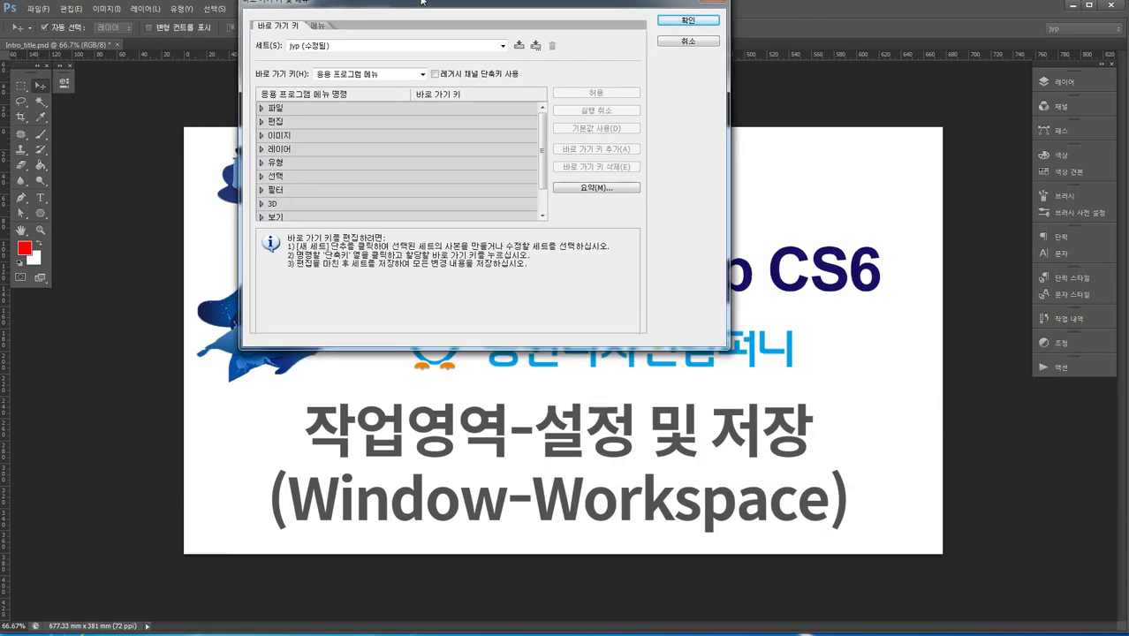
pyautogui.moveTo(408, 25); pyautogui.dragTo(508, 140)
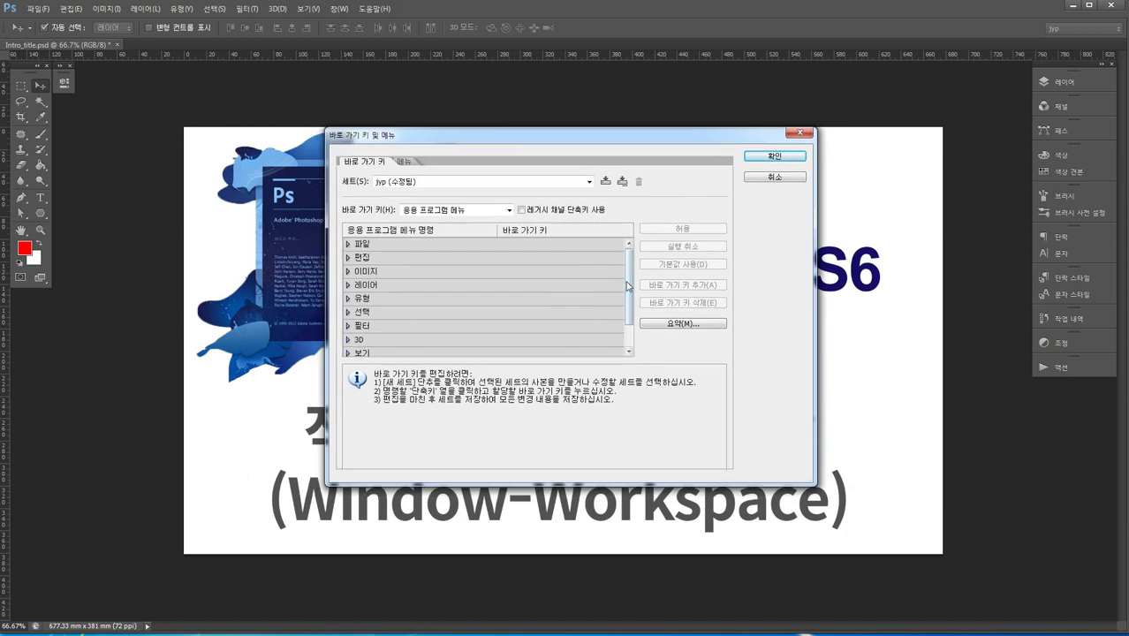
pyautogui.moveTo(627, 286); pyautogui.dragTo(626, 307)
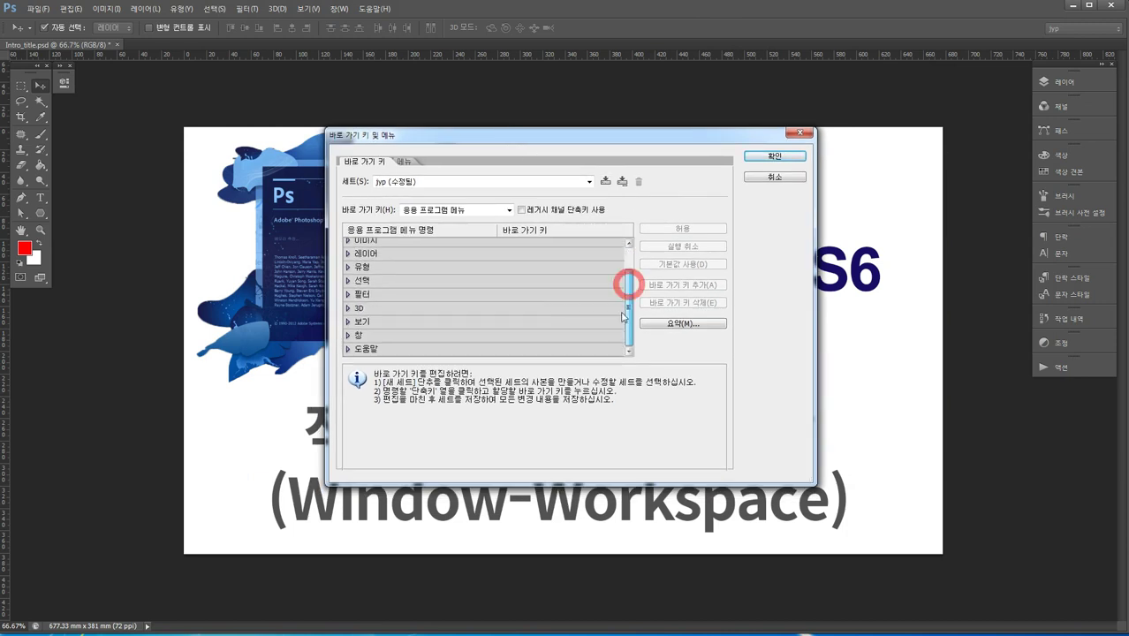
pyautogui.click(348, 335)
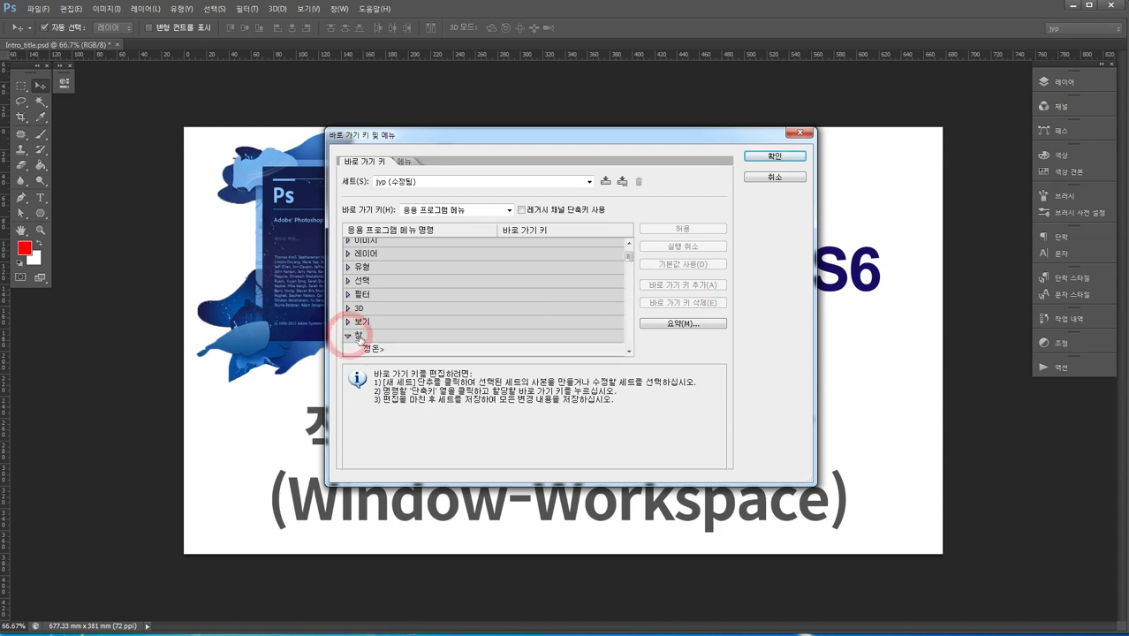
pyautogui.click(629, 352)
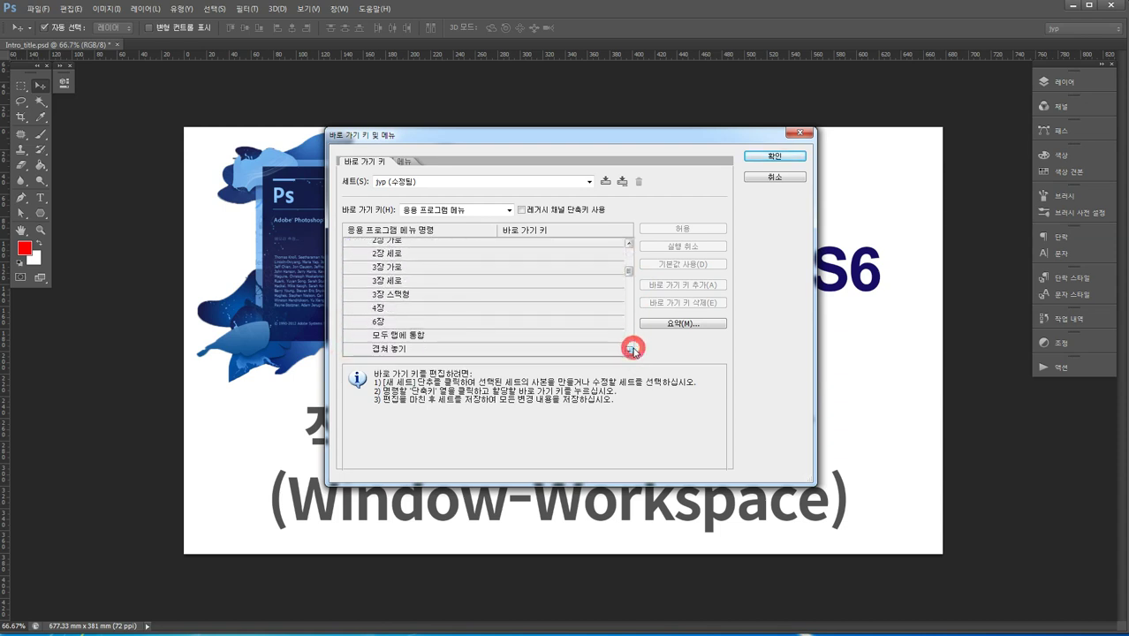
pyautogui.moveTo(631, 352); pyautogui.dragTo(629, 352)
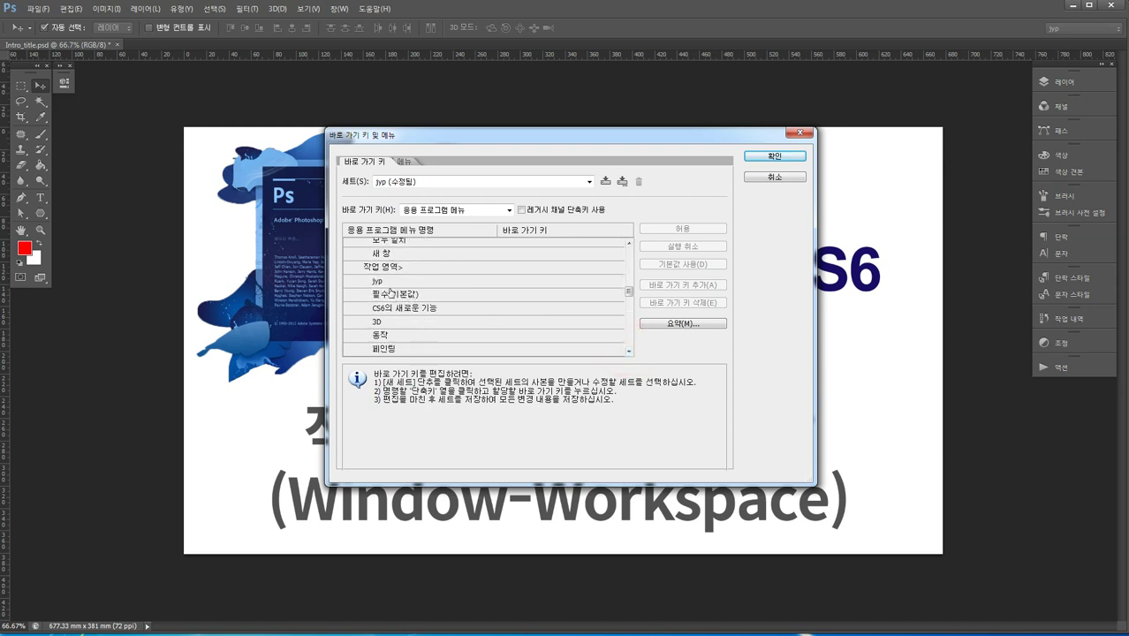
pyautogui.hotkey('ctrl', '1')
pyautogui.click(388, 282)
pyautogui.moveTo(305, 224); pyautogui.dragTo(436, 292)
pyautogui.moveTo(332, 262)
pyautogui.mouseDown()
pyautogui.moveTo(400, 301)
pyautogui.moveTo(418, 348)
pyautogui.moveTo(414, 394)
pyautogui.moveTo(401, 407)
pyautogui.moveTo(453, 383)
pyautogui.mouseUp()
pyautogui.press('Escape')
# Step: Open the shortcut field of the jyp workspace's reset command (jyp 재설정) for editing
pyautogui.click(628, 351)
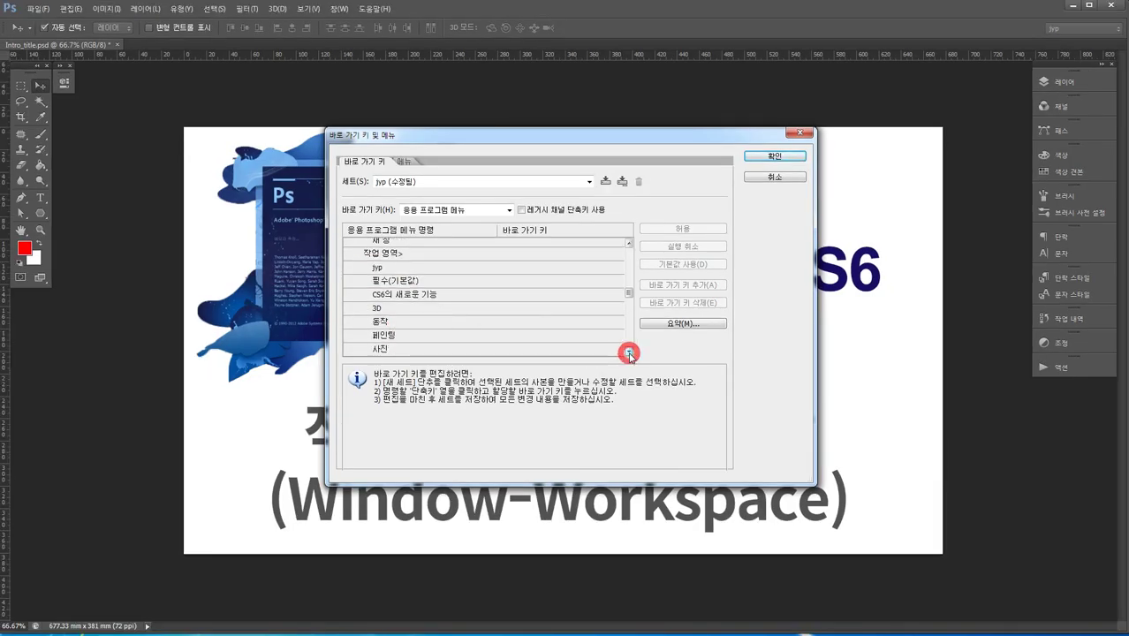
pyautogui.click(628, 351)
pyautogui.click(628, 351)
pyautogui.click(628, 350)
pyautogui.hotkey('ctrl', '1')
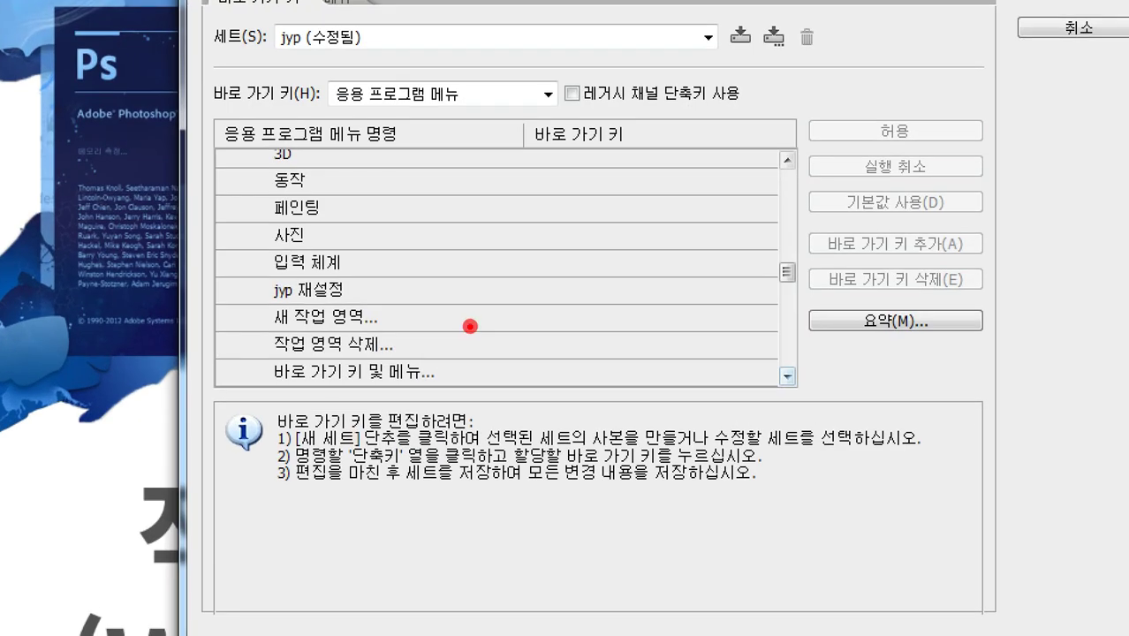
pyautogui.moveTo(261, 275); pyautogui.dragTo(662, 308)
pyautogui.moveTo(310, 251)
pyautogui.mouseDown()
pyautogui.moveTo(317, 278)
pyautogui.moveTo(349, 253)
pyautogui.mouseUp()
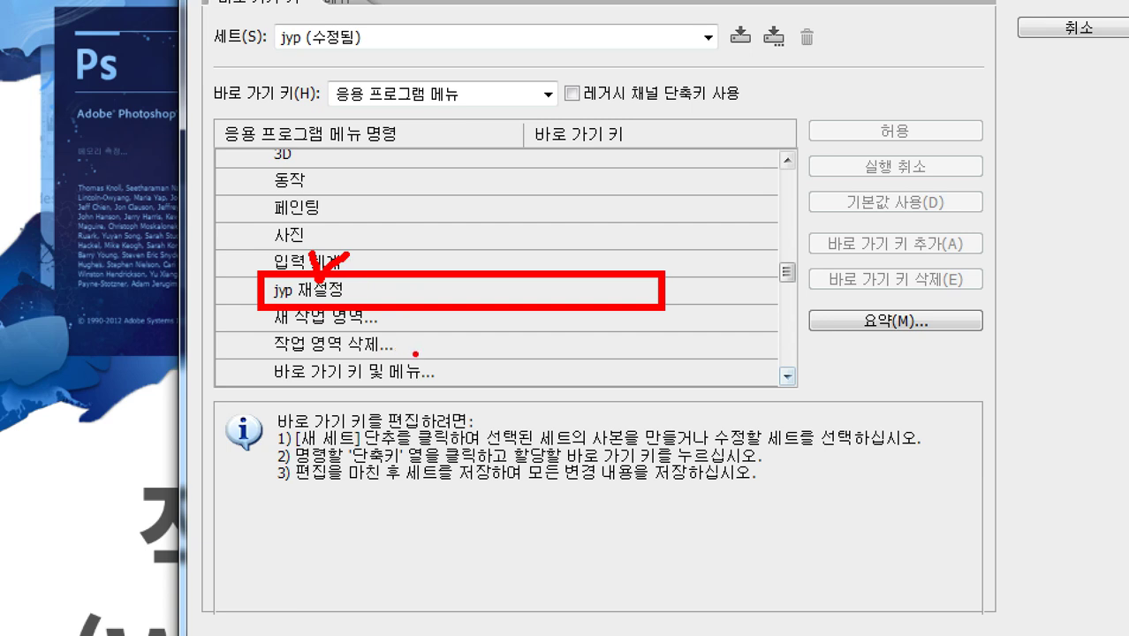
pyautogui.press('Escape')
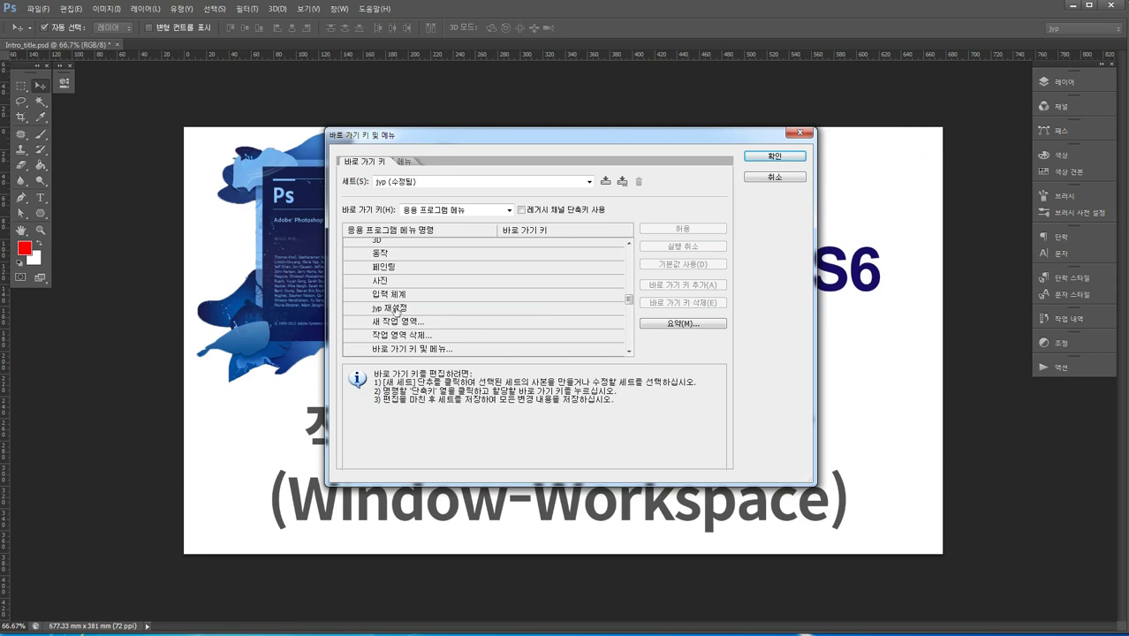
pyautogui.click(396, 309)
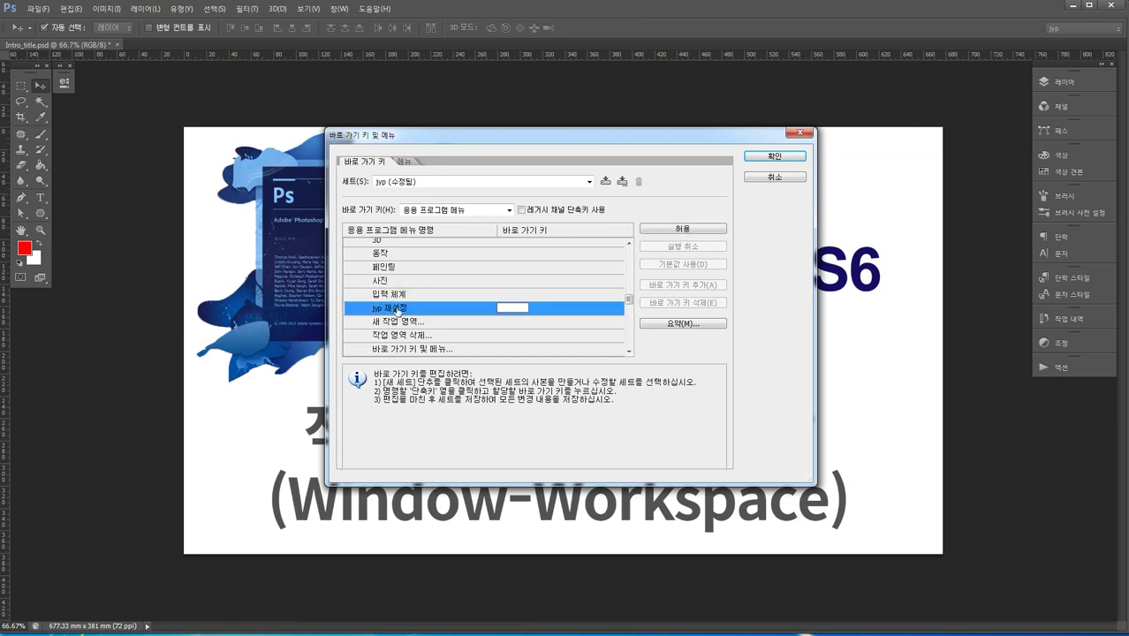
pyautogui.hotkey('ctrl', '1')
pyautogui.click(556, 274)
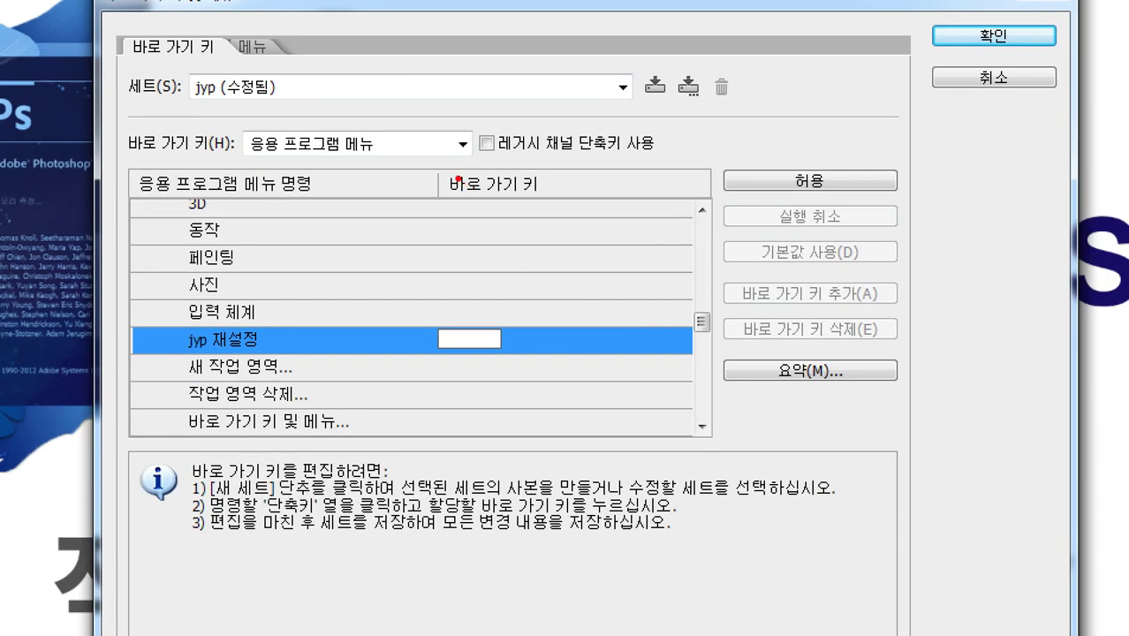
pyautogui.moveTo(495, 220); pyautogui.dragTo(519, 233)
pyautogui.moveTo(480, 189); pyautogui.dragTo(559, 212)
pyautogui.moveTo(482, 214)
pyautogui.mouseDown()
pyautogui.moveTo(474, 302)
pyautogui.moveTo(520, 371)
pyautogui.mouseUp()
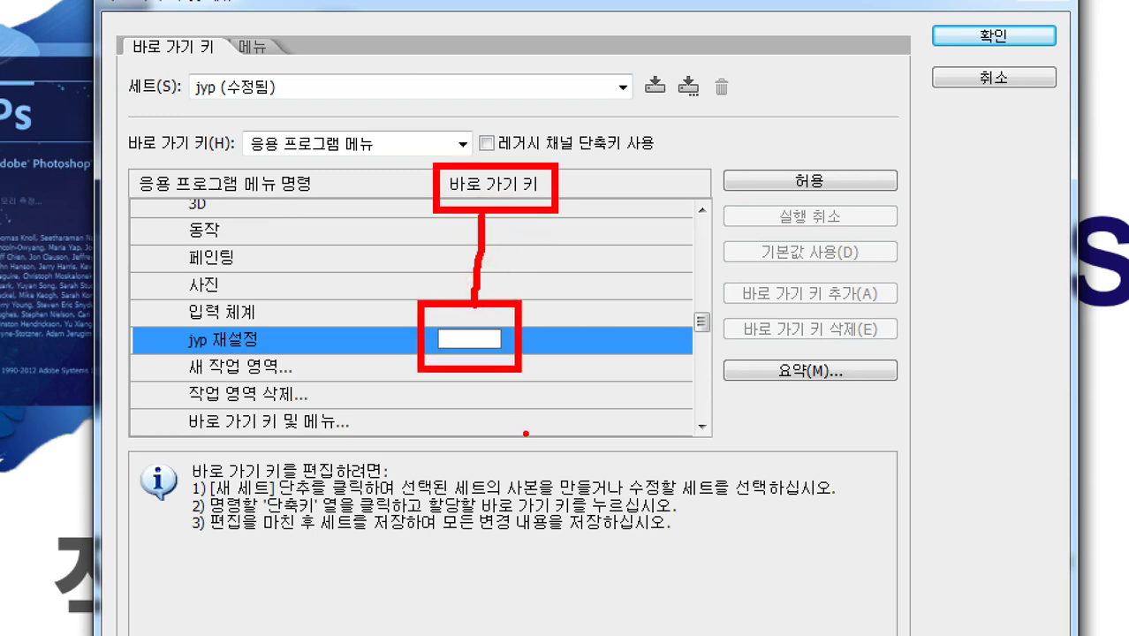
pyautogui.press('Escape')
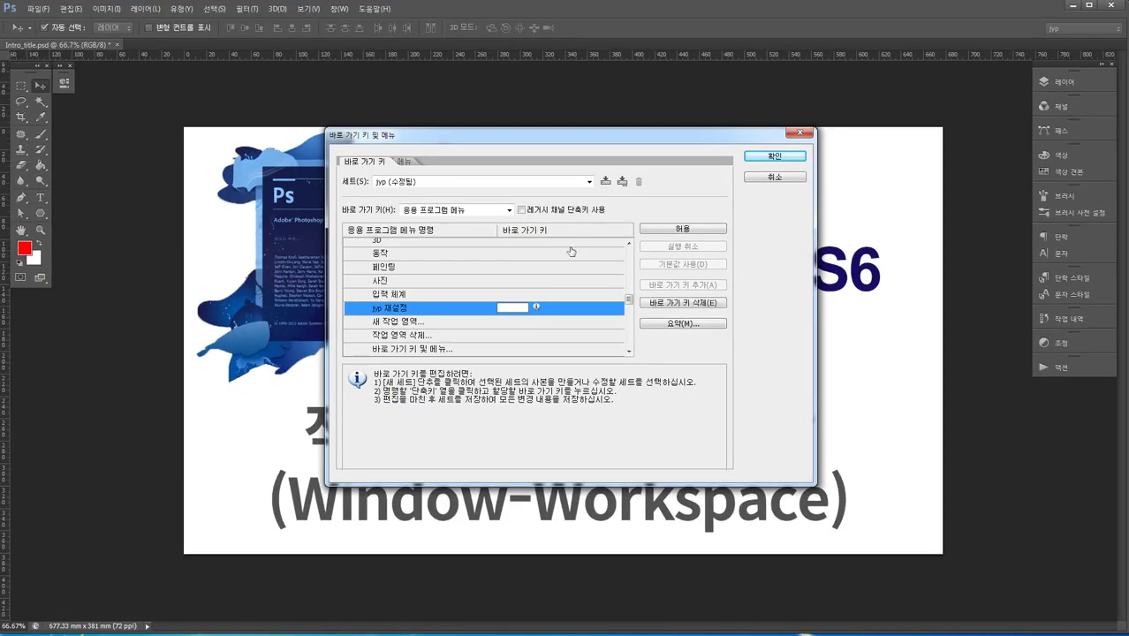
# Step: Assign Alt+Ctrl+1 to the jyp workspace's reset command (jyp 재설정), accept it and apply the shortcut changes
pyautogui.click(507, 308)
pyautogui.hotkey('ctrl', 'alt', '1')
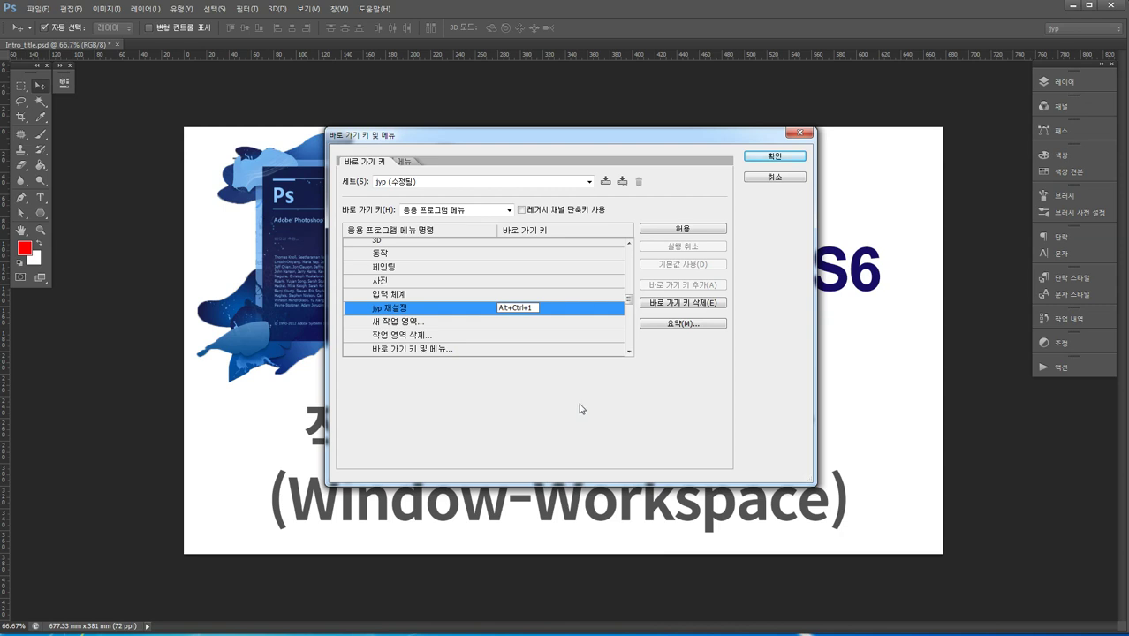
pyautogui.click(690, 231)
pyautogui.click(783, 158)
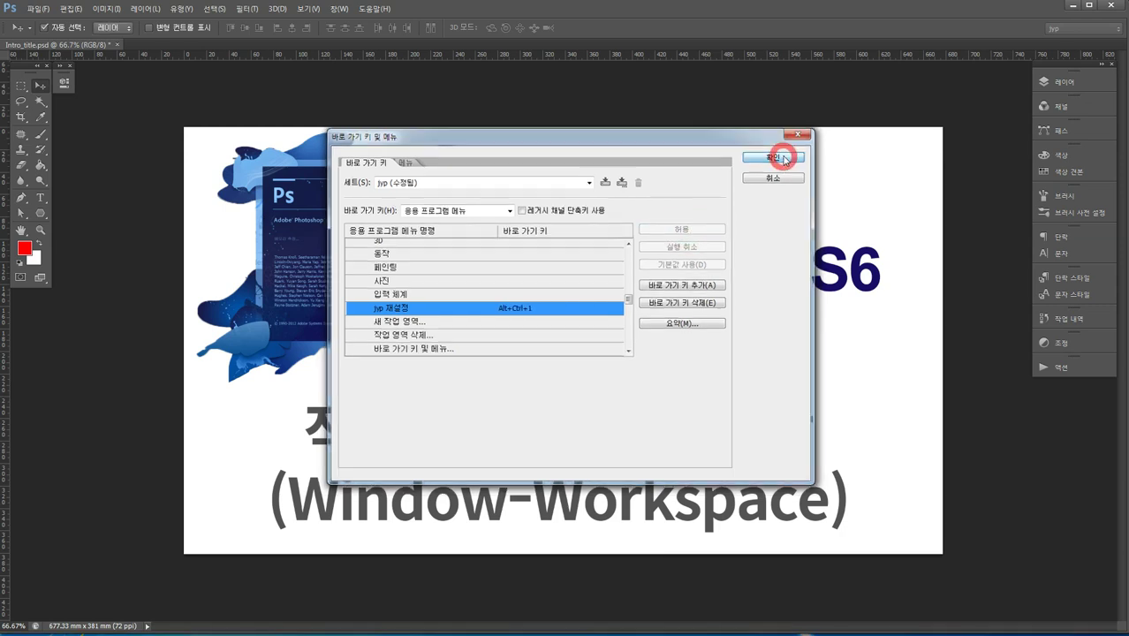
# Step: Run the jyp workspace's reset command (jyp 재설정) from the workspace commands
pyautogui.click(342, 13)
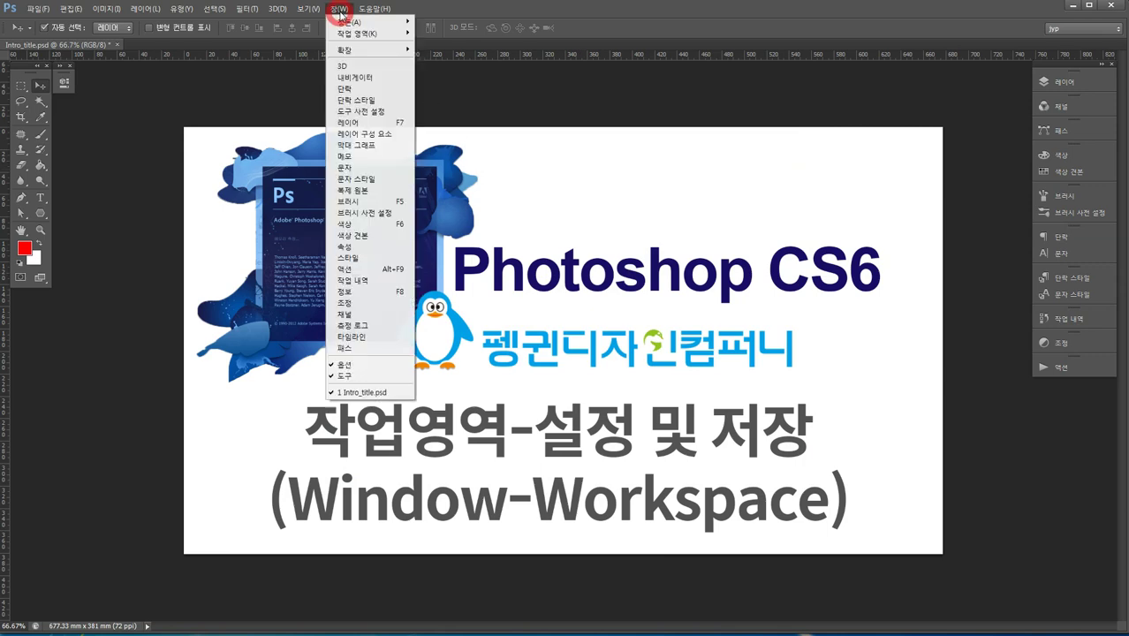
pyautogui.moveTo(356, 33)
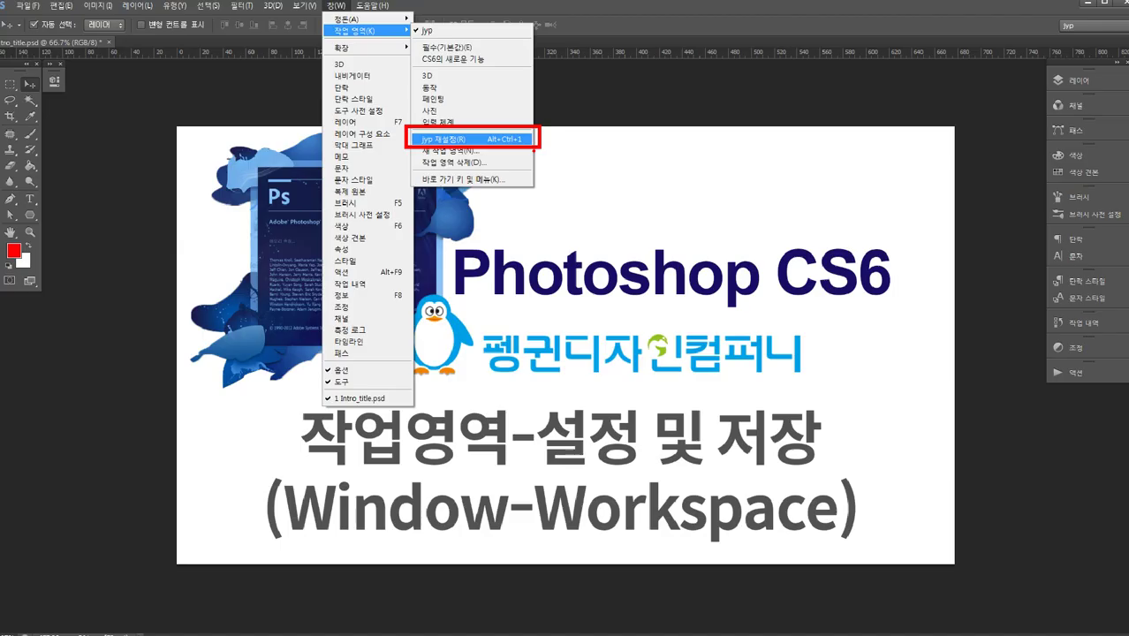
pyautogui.click(451, 140)
# Step: Detach the Paths, Color, Swatches, Paragraph, Character, text style, Adjustments and Actions panels from the dock and leave them floating
pyautogui.moveTo(1067, 228); pyautogui.dragTo(972, 285)
pyautogui.moveTo(1038, 158); pyautogui.dragTo(1029, 237)
pyautogui.moveTo(1064, 244); pyautogui.dragTo(1042, 216)
pyautogui.moveTo(1060, 131); pyautogui.dragTo(835, 246)
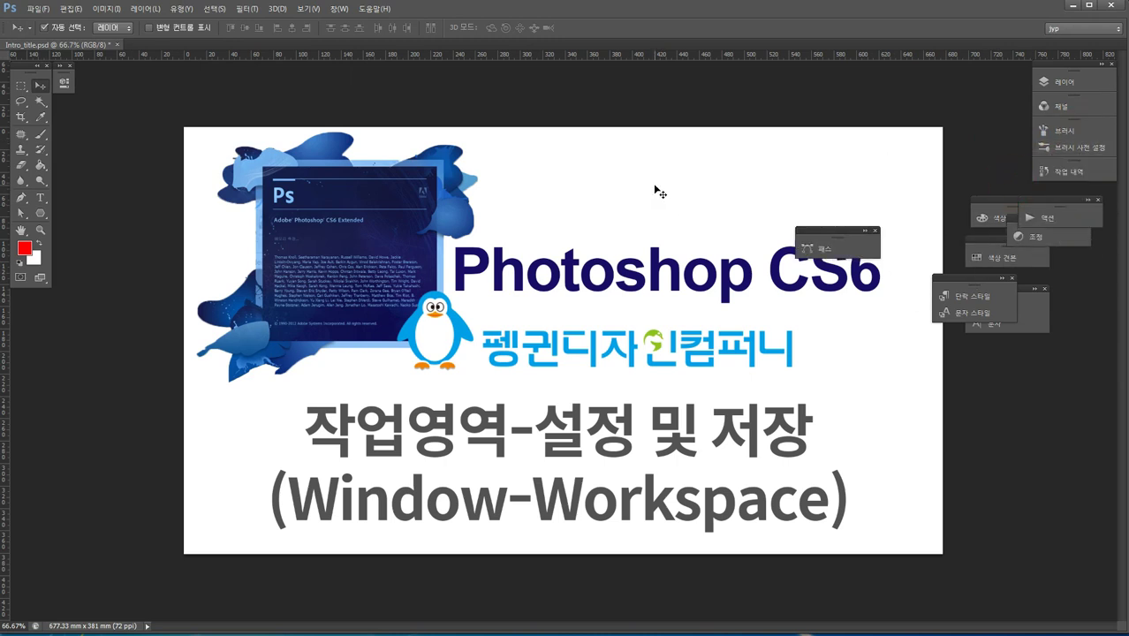
pyautogui.click(632, 141)
# Step: Check the jyp reset command for its assigned shortcut and reset the jyp workspace to its saved docked layout
pyautogui.click(339, 8)
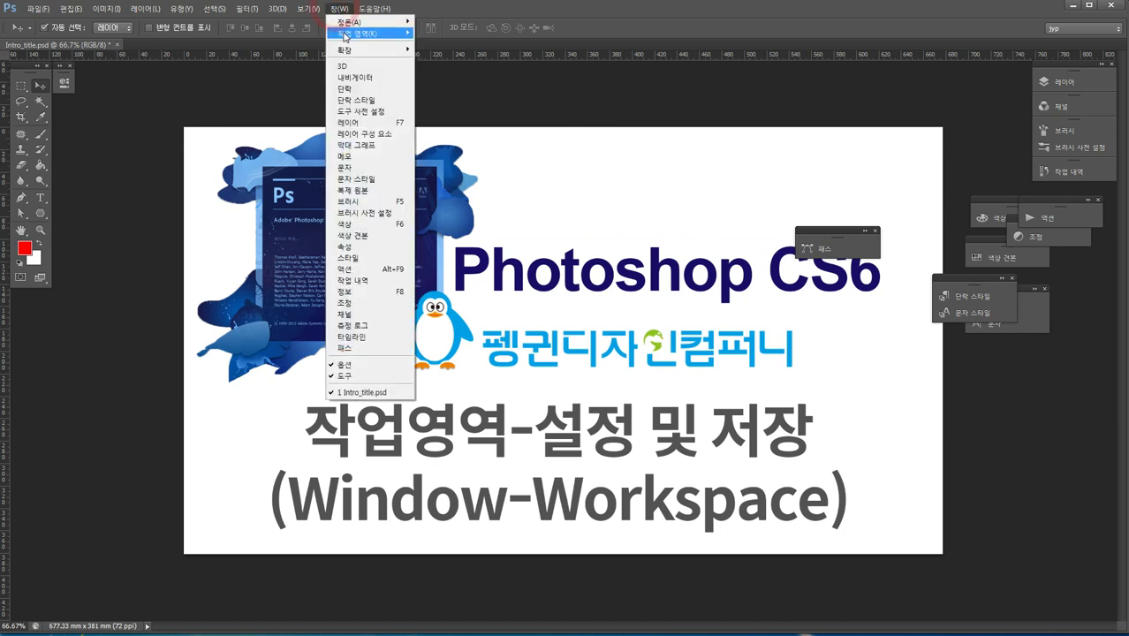
pyautogui.click(345, 36)
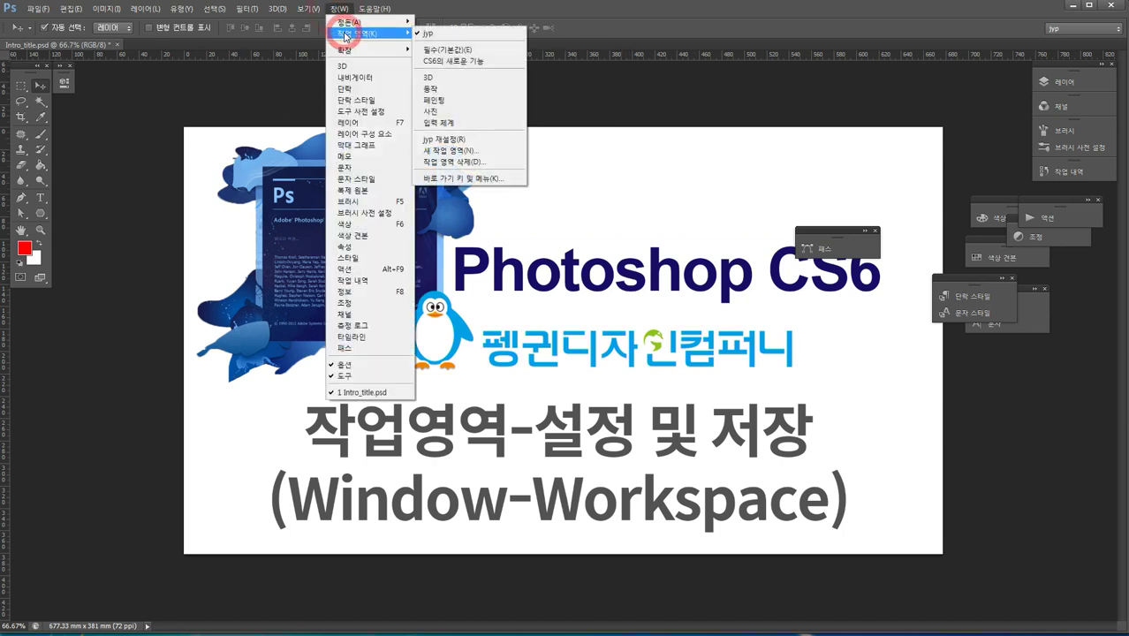
pyautogui.click(634, 81)
pyautogui.click(339, 9)
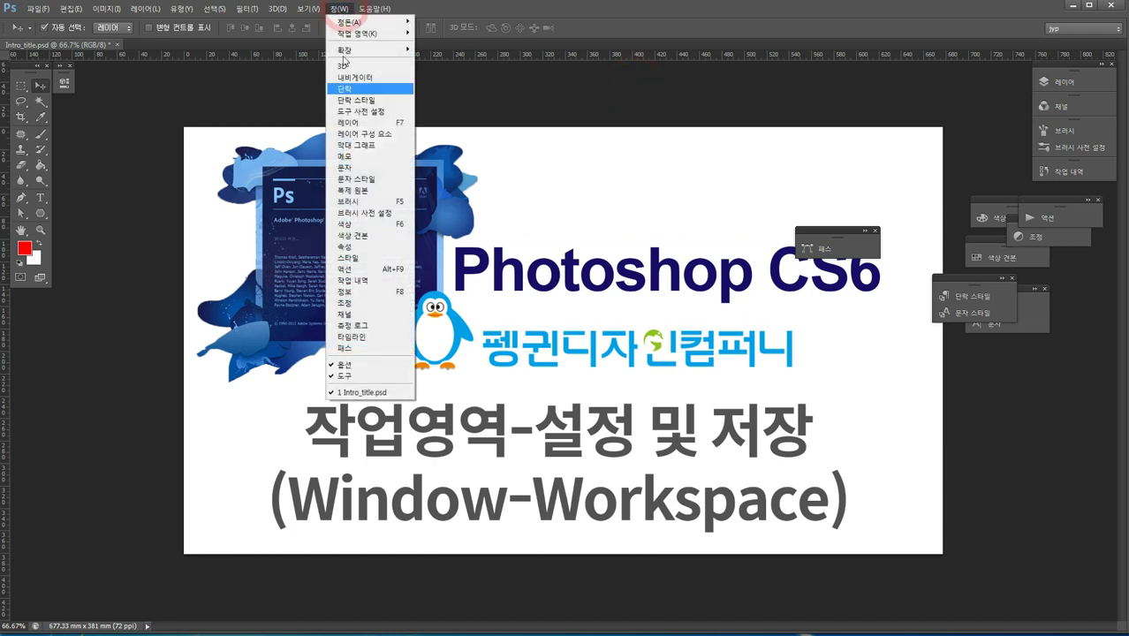
pyautogui.click(386, 35)
pyautogui.click(446, 139)
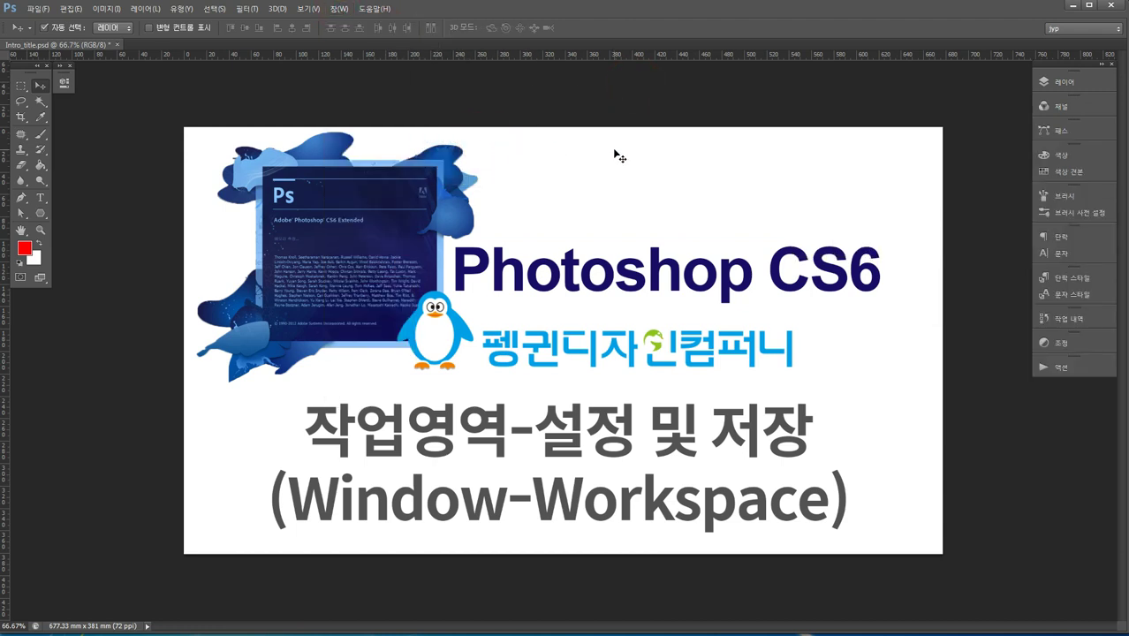
pyautogui.click(339, 9)
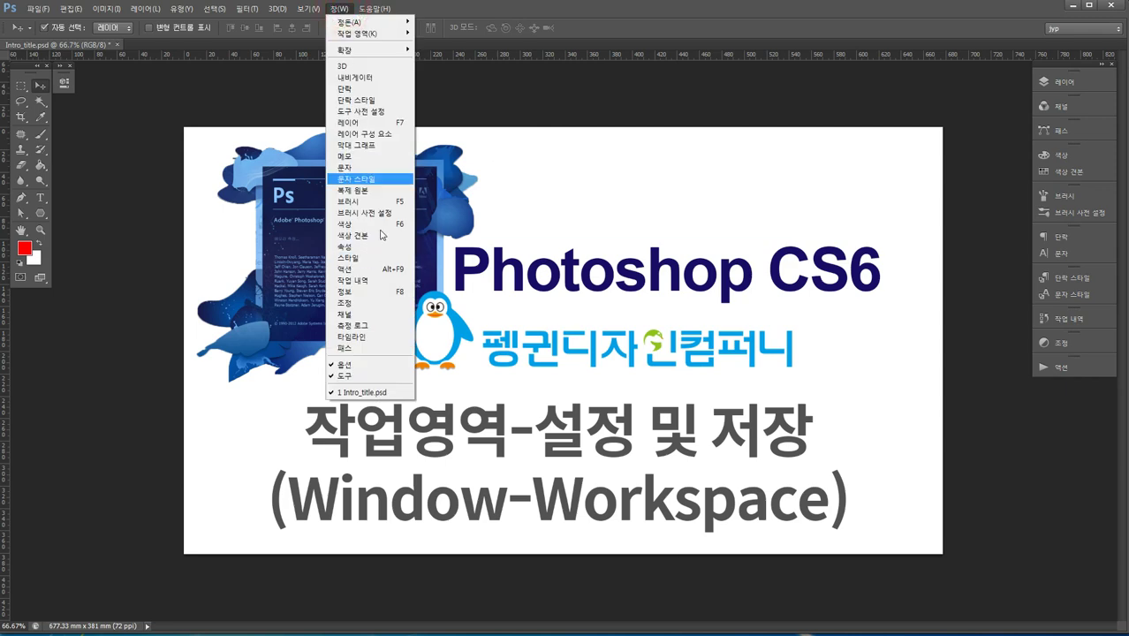
pyautogui.click(380, 33)
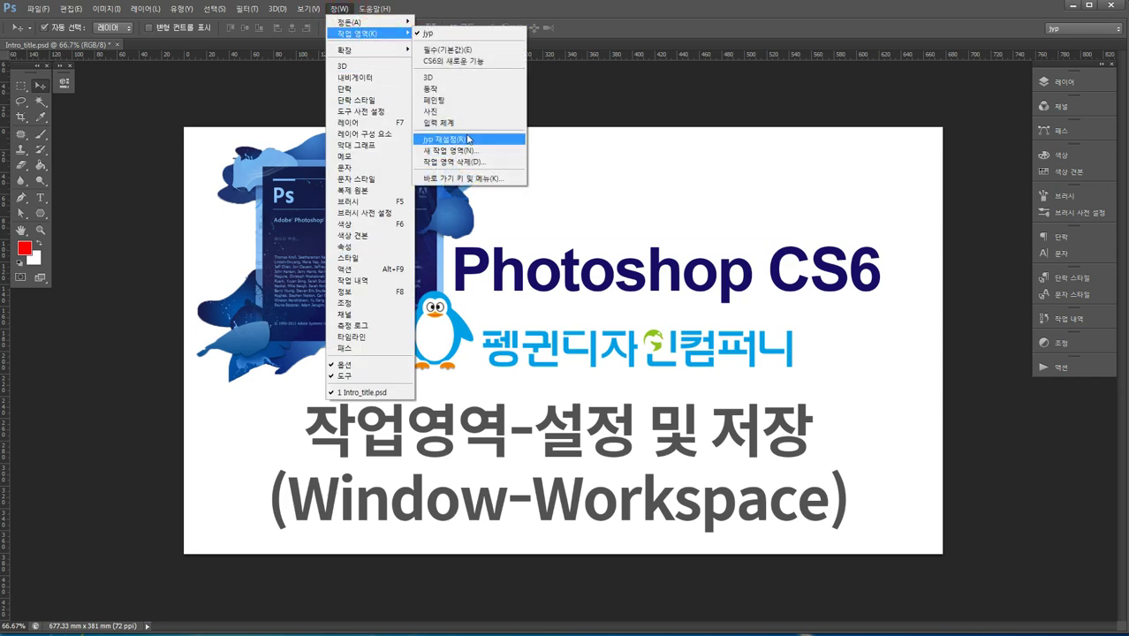
pyautogui.click(468, 139)
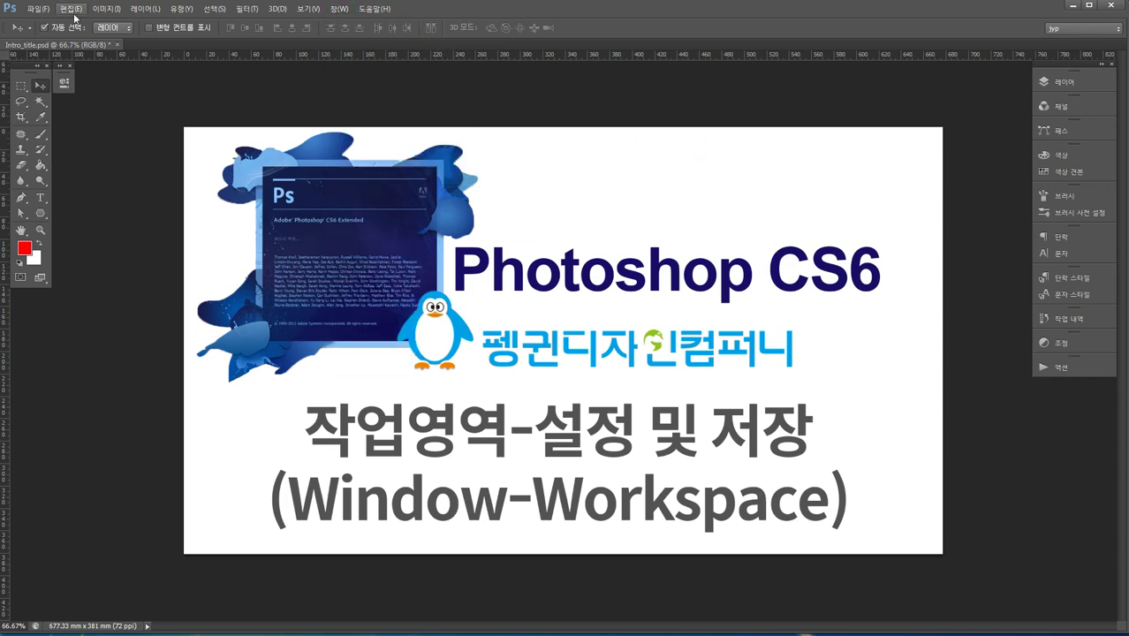
# Step: Reopen the keyboard shortcuts editor and expand the Window (창) commands as far as the Workspace entries
pyautogui.click(71, 9)
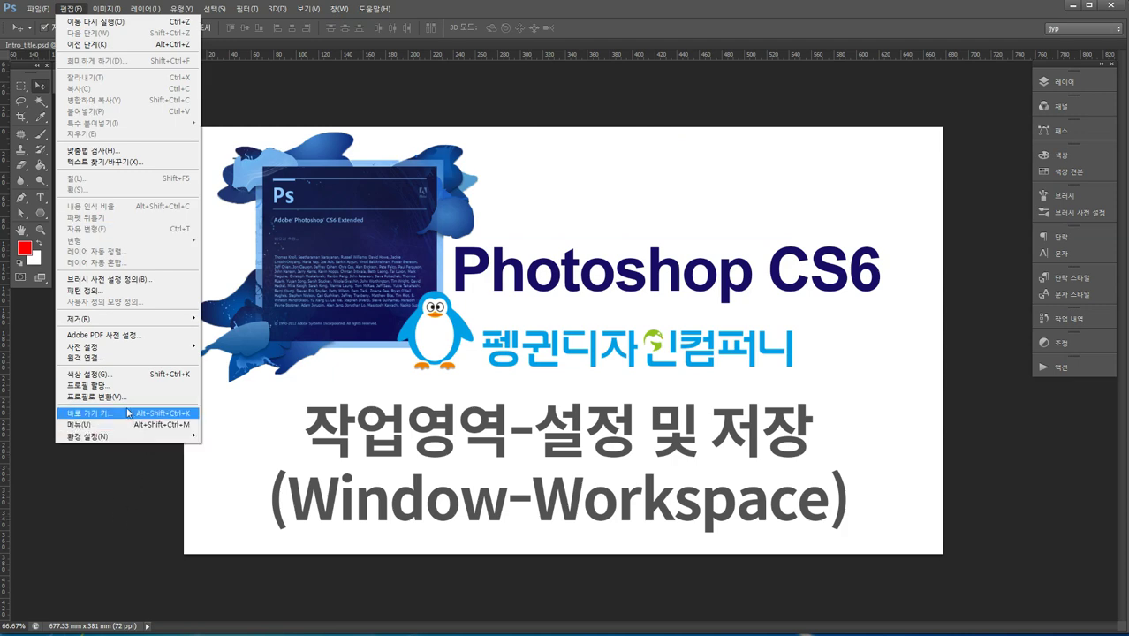
pyautogui.click(88, 413)
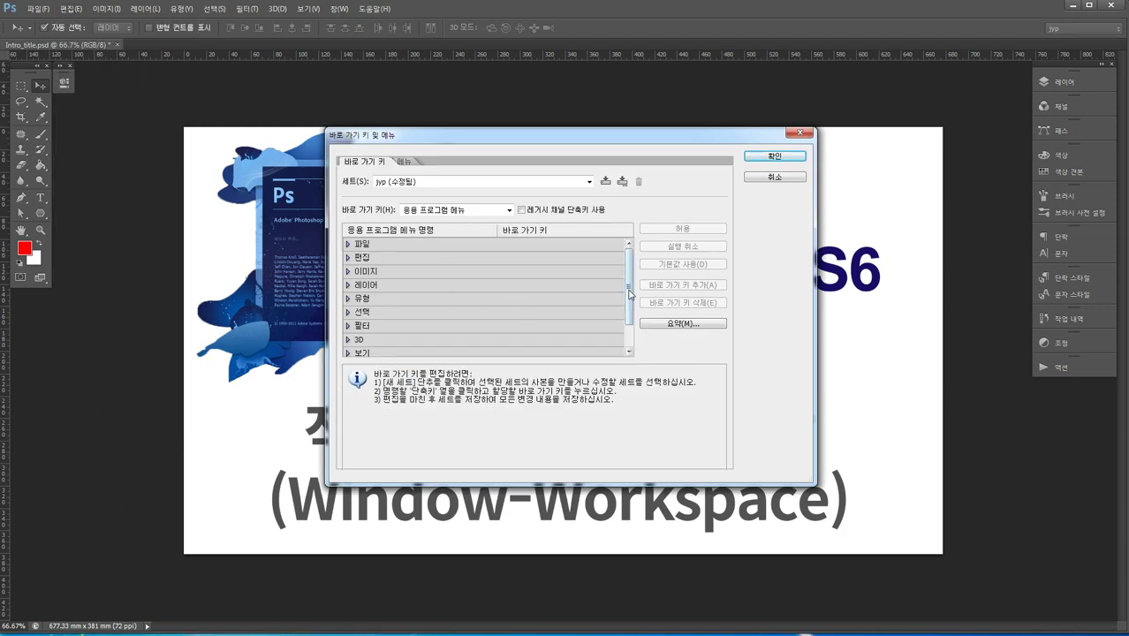
pyautogui.moveTo(631, 294); pyautogui.dragTo(631, 316)
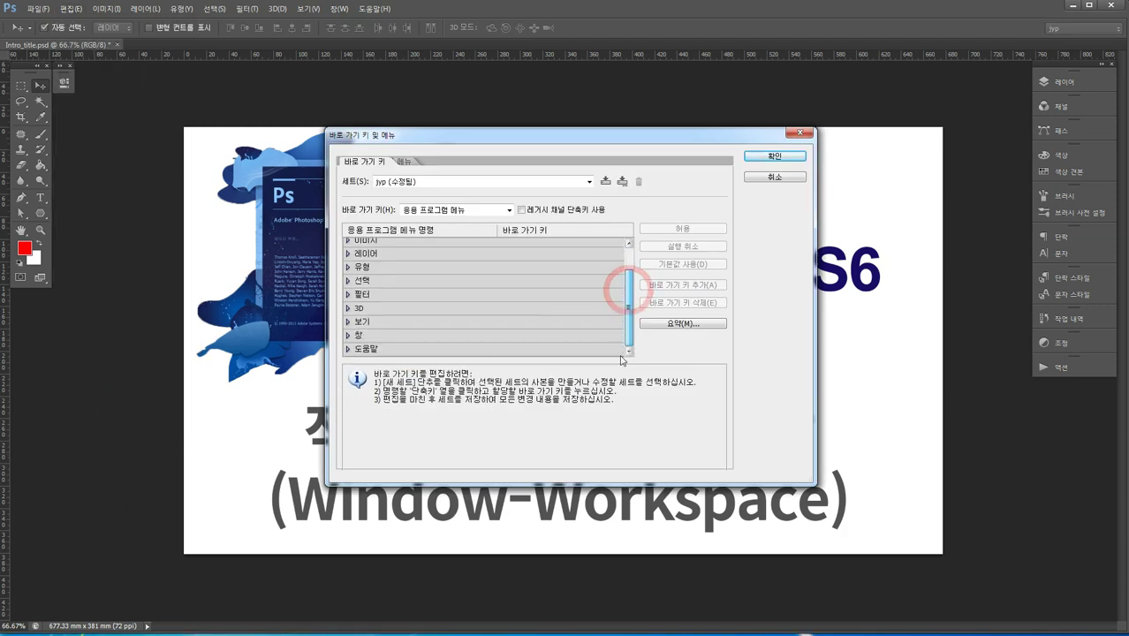
pyautogui.click(349, 336)
pyautogui.moveTo(629, 267); pyautogui.dragTo(622, 306)
# Step: Set the shortcut of jyp 재설정 to Alt+Ctrl+1 again, accept it and apply the shortcut changes
pyautogui.click(429, 298)
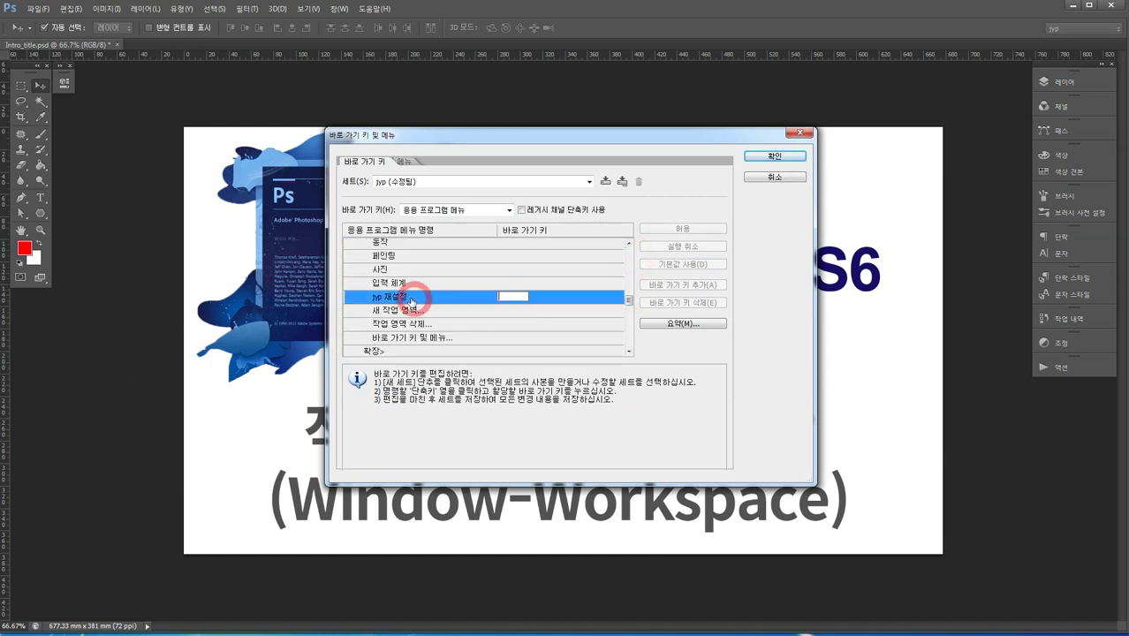
pyautogui.hotkey('ctrl', 'alt', '1')
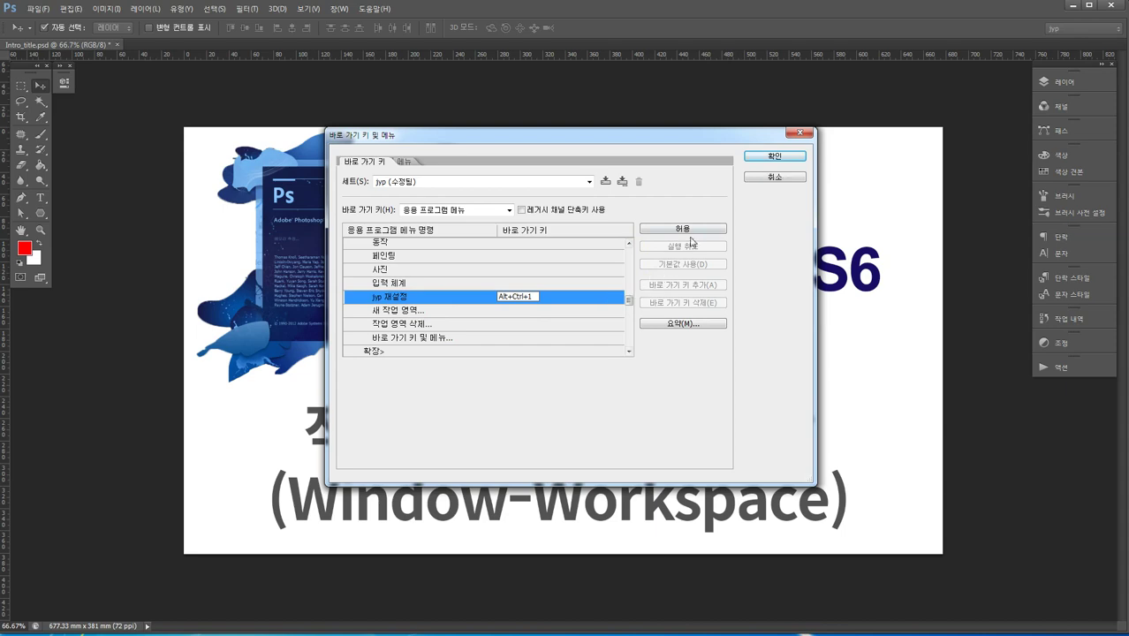
pyautogui.click(686, 229)
pyautogui.click(775, 156)
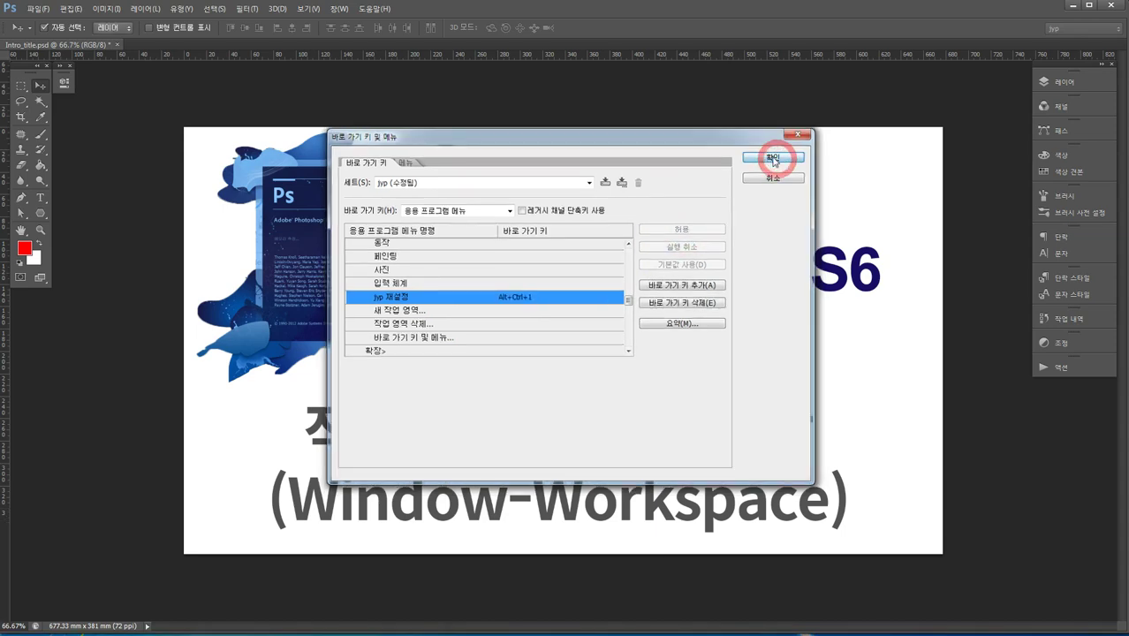
# Step: Save the layout as a new workspace named jyp with keyboard shortcuts and menus captured, replacing the existing one
pyautogui.click(340, 9)
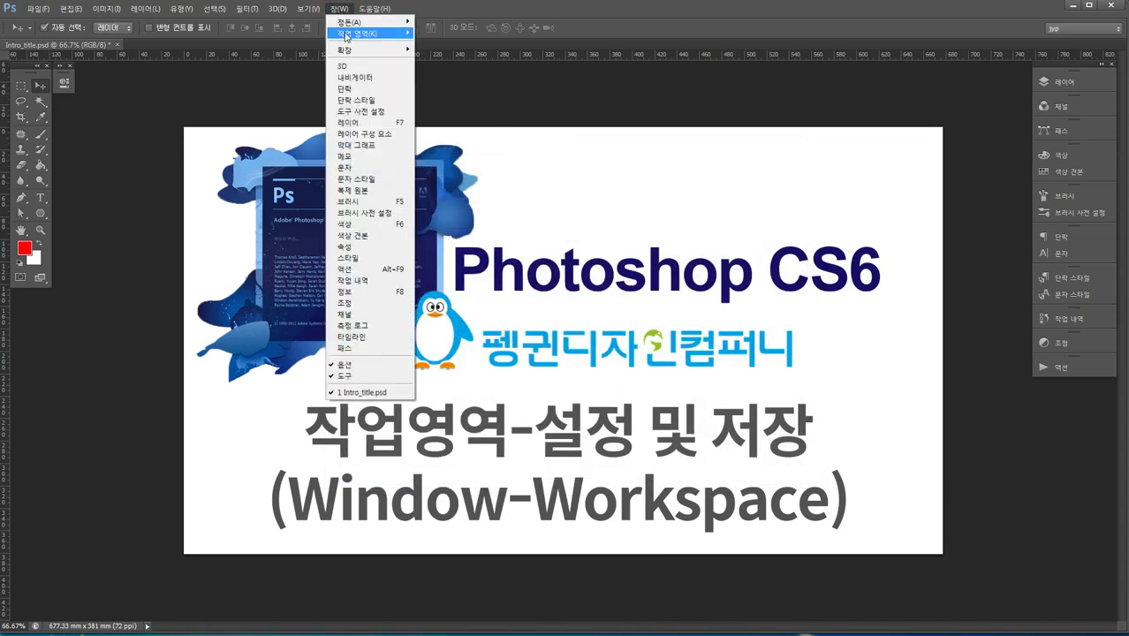
pyautogui.moveTo(353, 34)
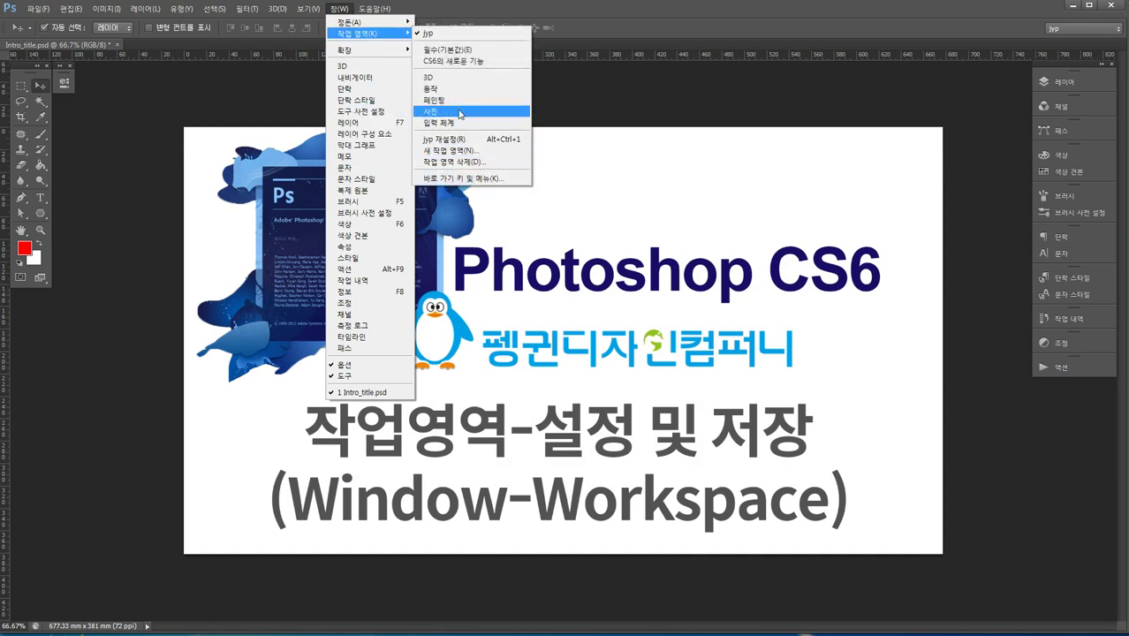
pyautogui.click(457, 151)
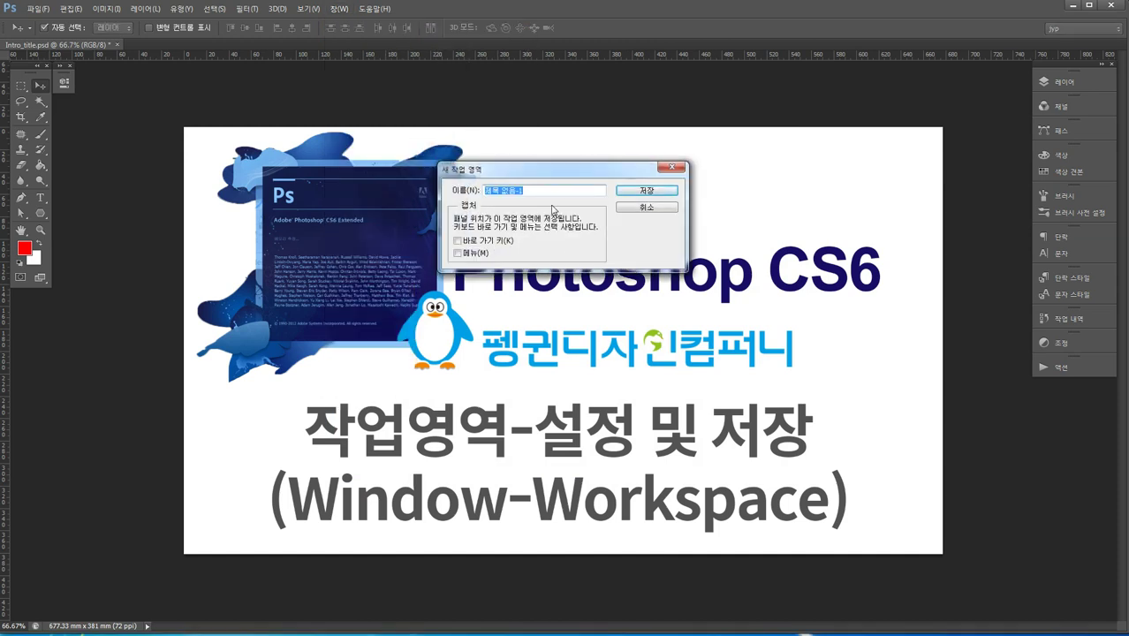
pyautogui.click(457, 240)
pyautogui.click(457, 252)
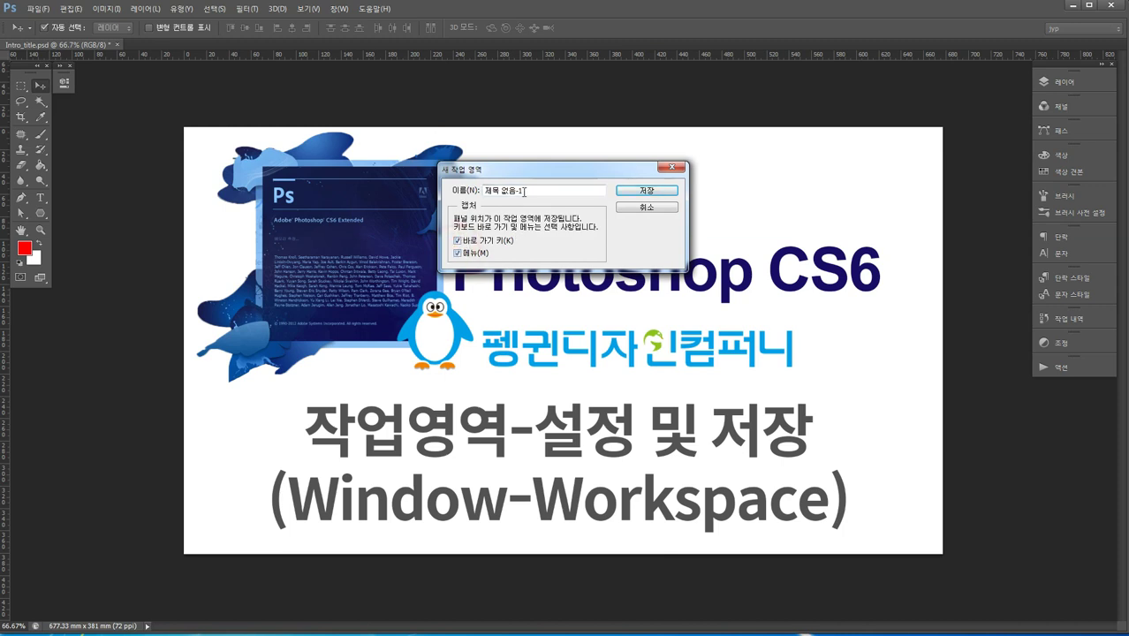
pyautogui.write('jyp')
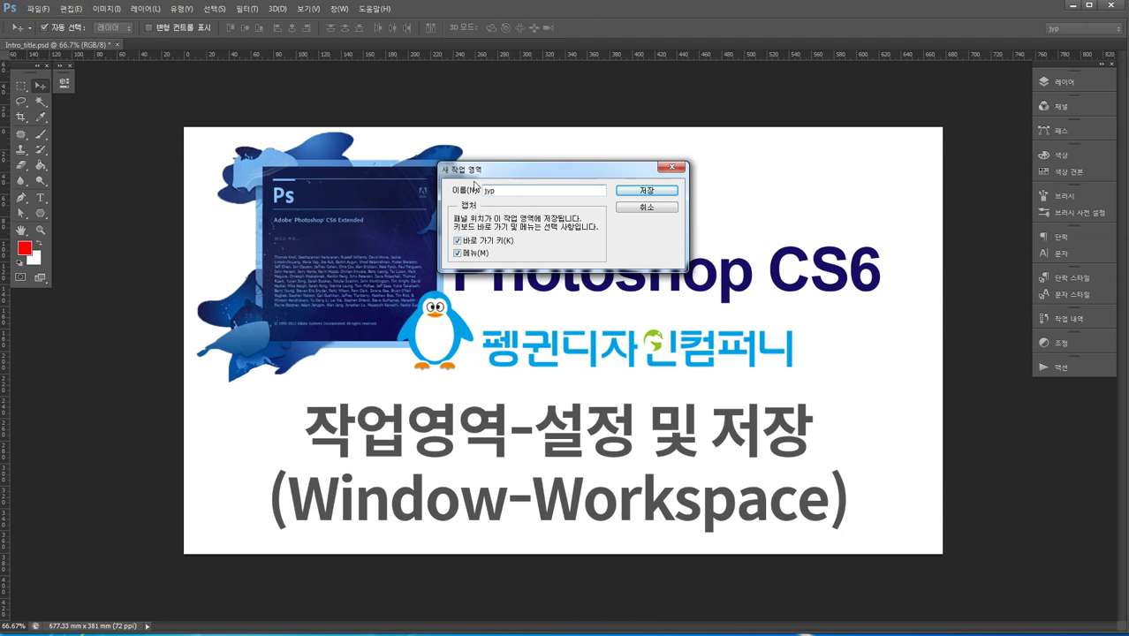
pyautogui.click(644, 190)
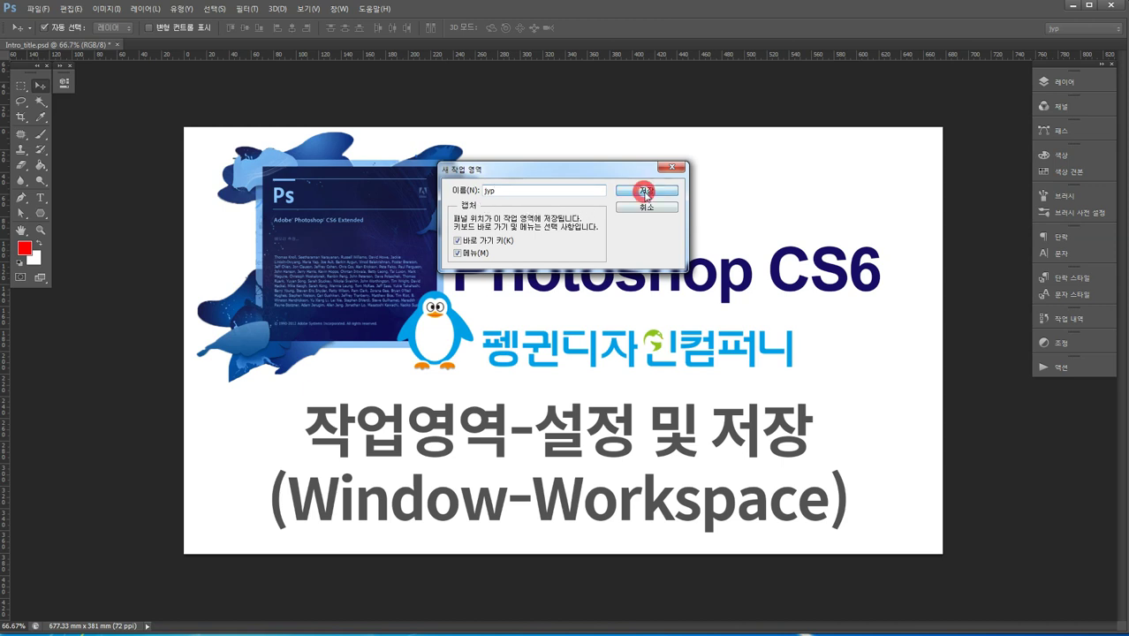
pyautogui.click(540, 238)
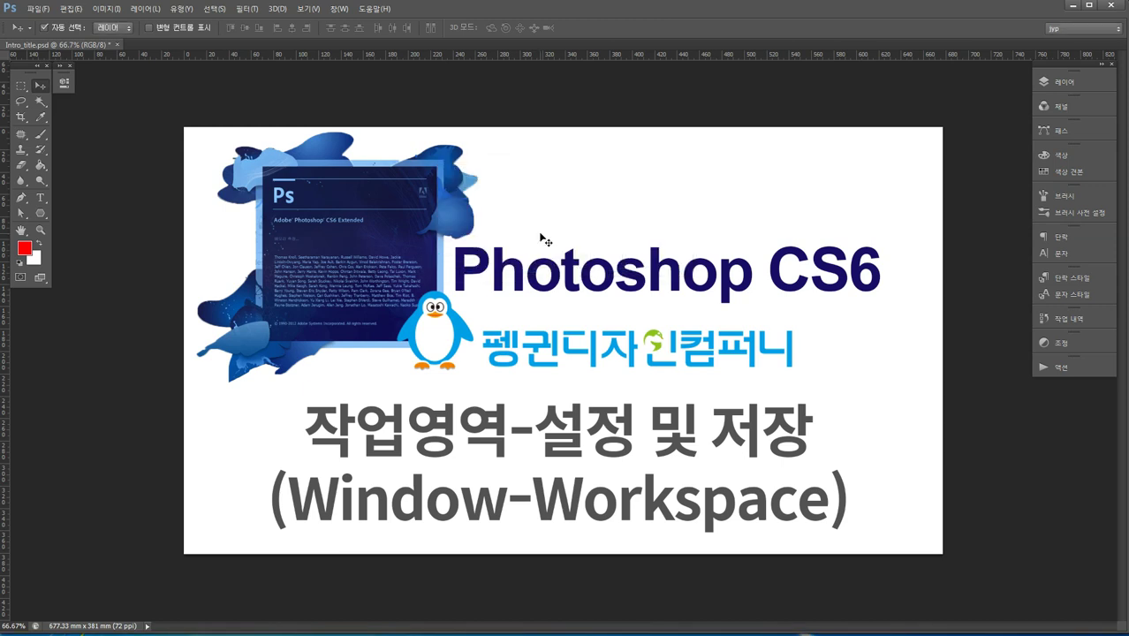
# Step: Test the Alt+Ctrl+1 reset by detaching panels such as Paragraph Styles and Character Styles and restoring the saved layout
pyautogui.click(1043, 254)
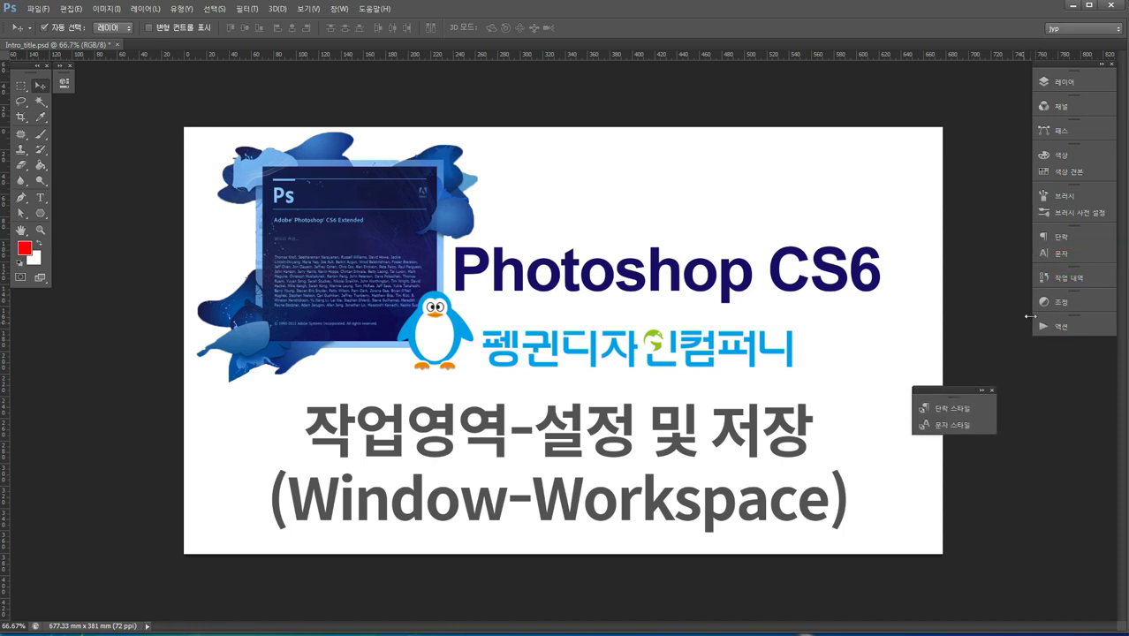
pyautogui.click(1013, 250)
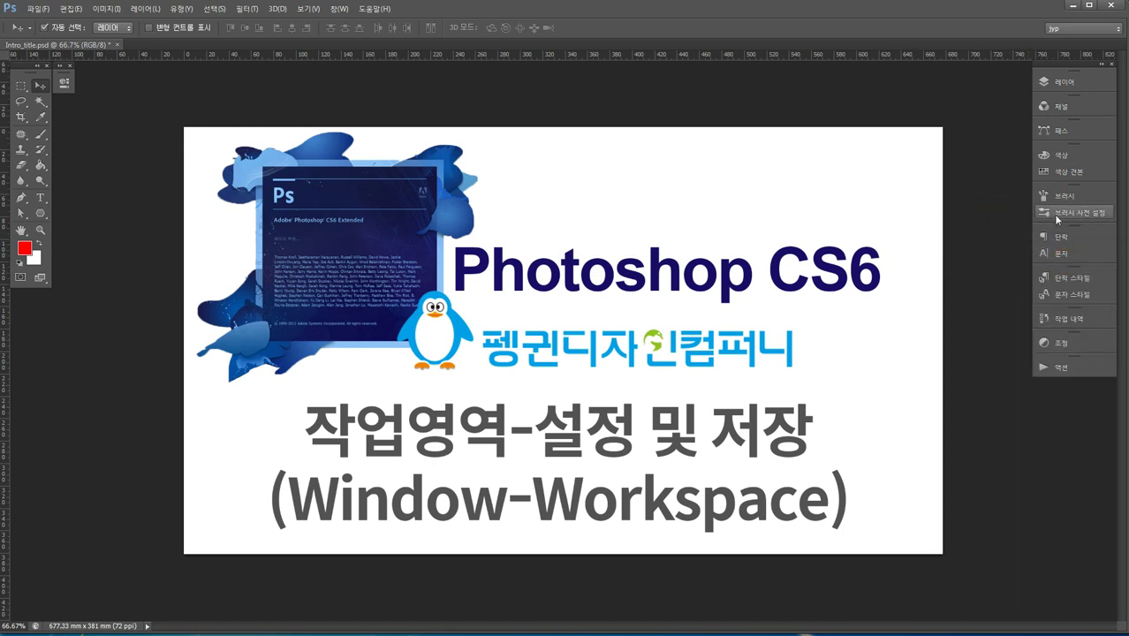
pyautogui.moveTo(1052, 213); pyautogui.dragTo(954, 340)
pyautogui.moveTo(1060, 303); pyautogui.dragTo(1051, 256)
pyautogui.moveTo(1051, 157)
pyautogui.mouseDown()
pyautogui.moveTo(1004, 176)
pyautogui.moveTo(1052, 168)
pyautogui.mouseUp()
pyautogui.click(873, 282)
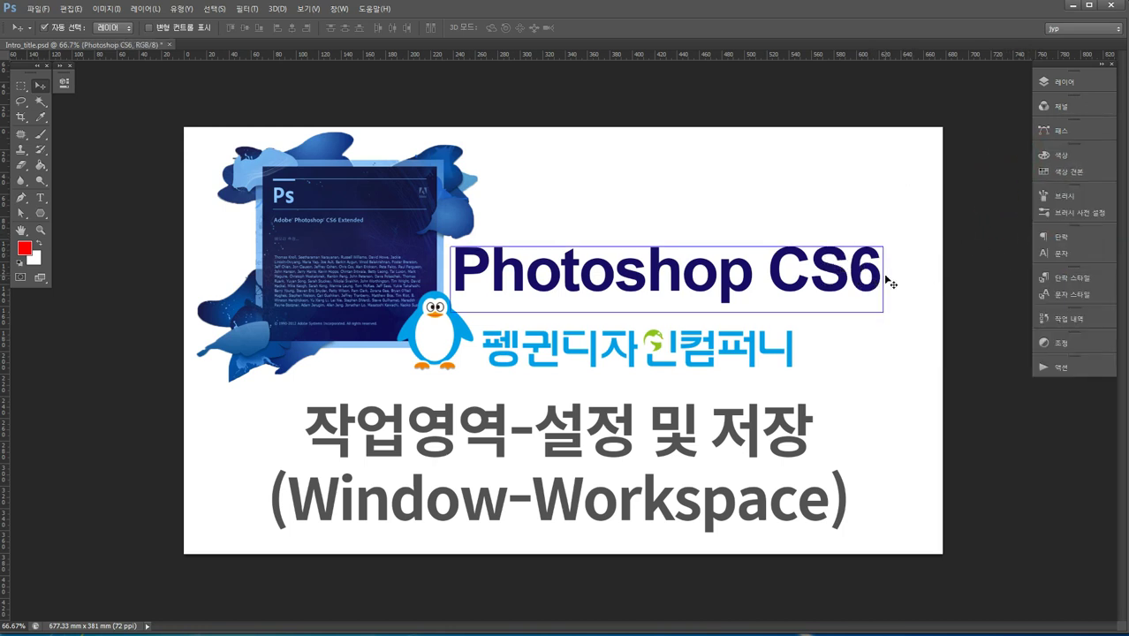
# Step: Check the shortcut shown for the jyp reset command and deselect the Photoshop CS6 text layer
pyautogui.click(342, 9)
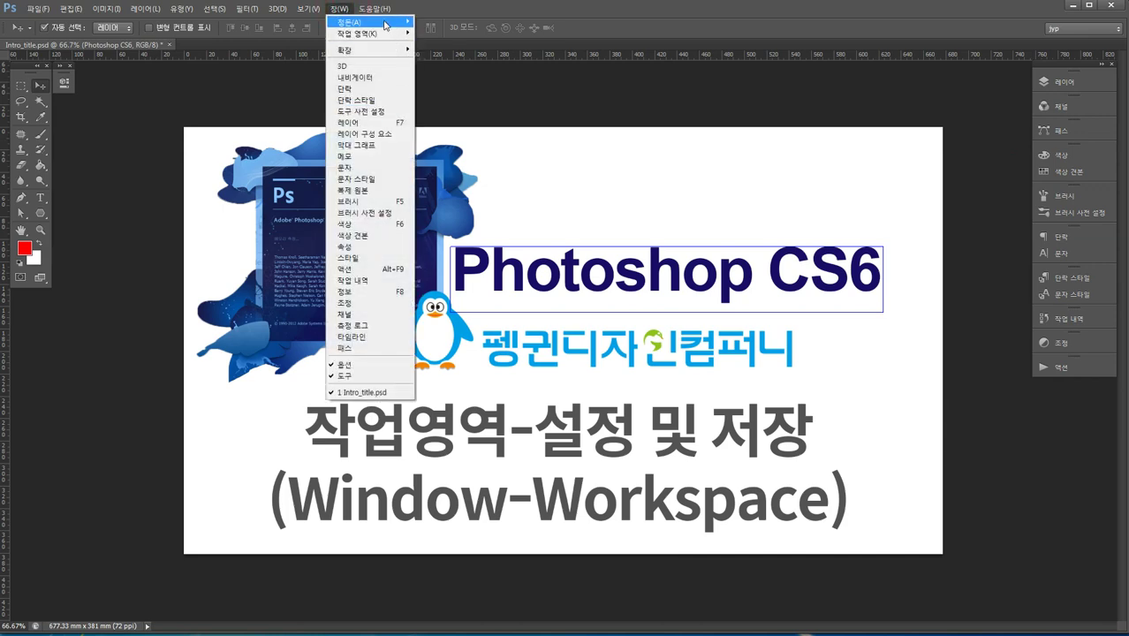
pyautogui.moveTo(358, 33)
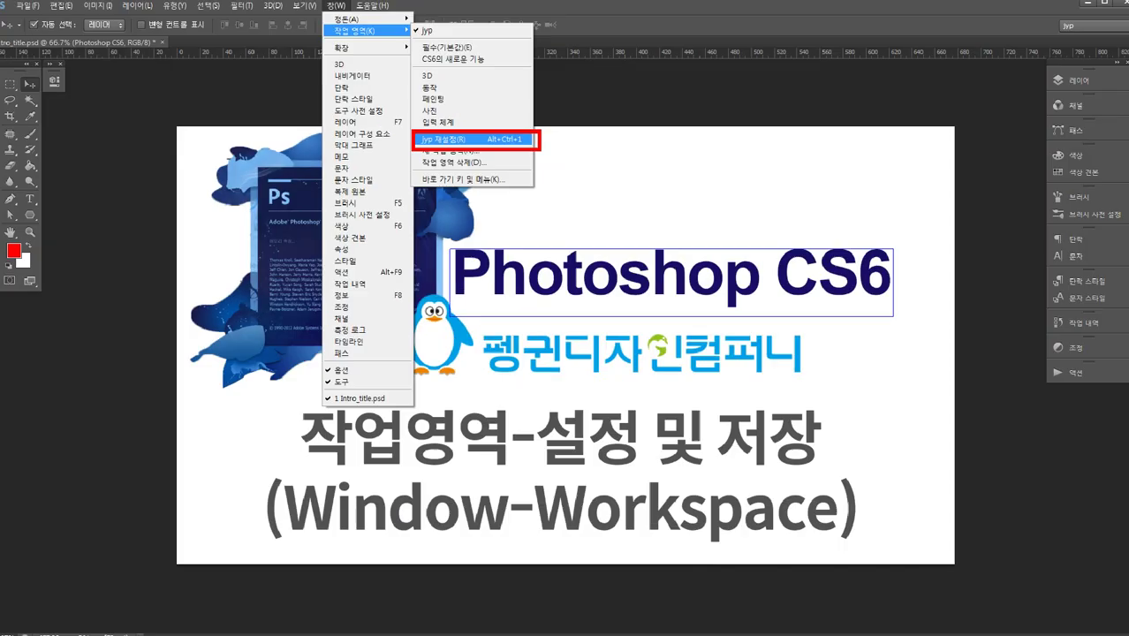
pyautogui.click(415, 136)
pyautogui.click(496, 151)
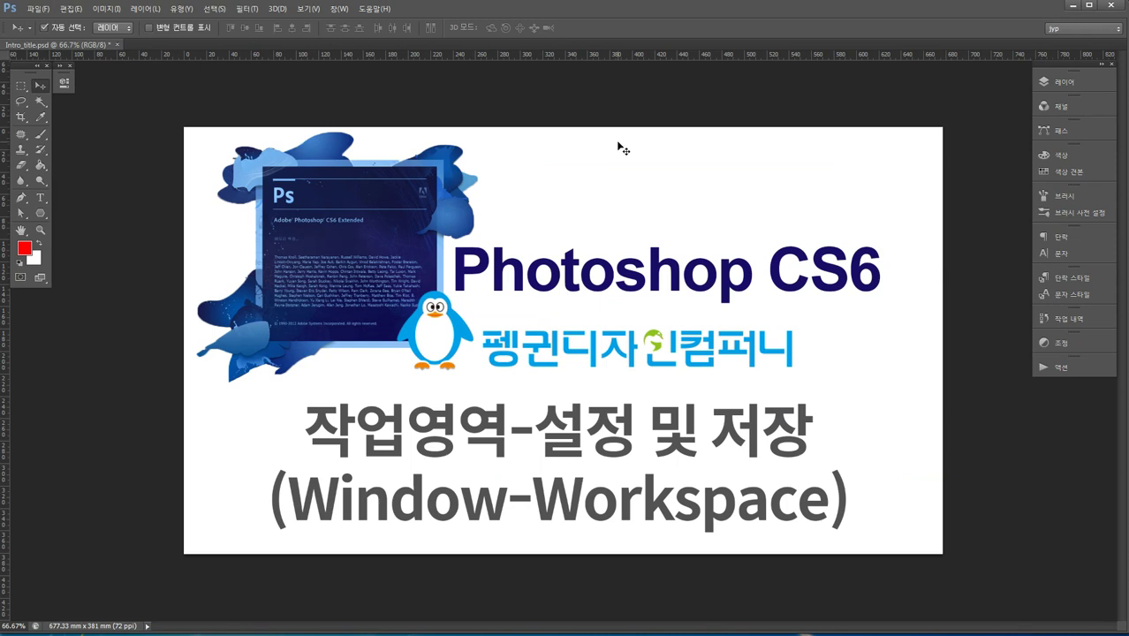
# Step: Review where to find the workspace reset, keyboard shortcuts editor and new workspace commands
pyautogui.click(340, 9)
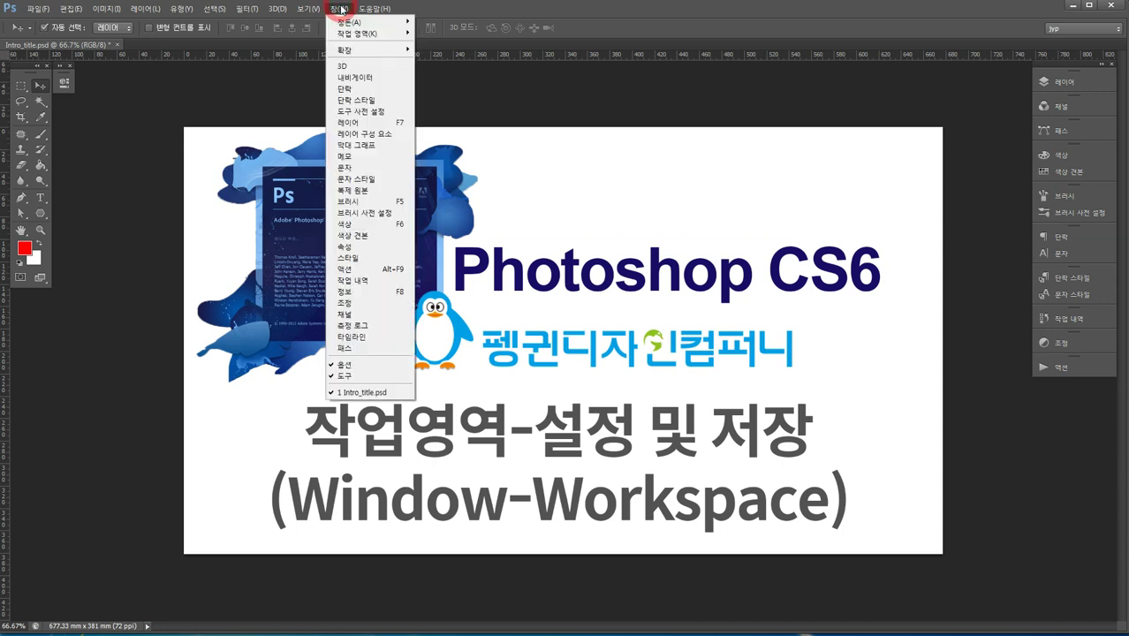
pyautogui.click(358, 33)
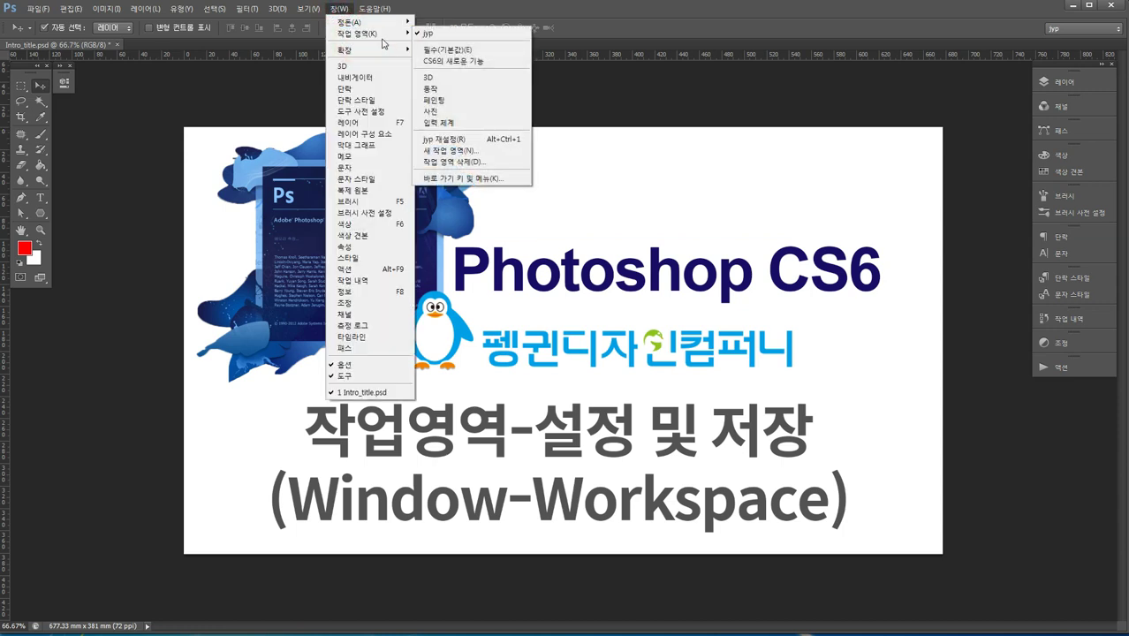
pyautogui.moveTo(396, 34)
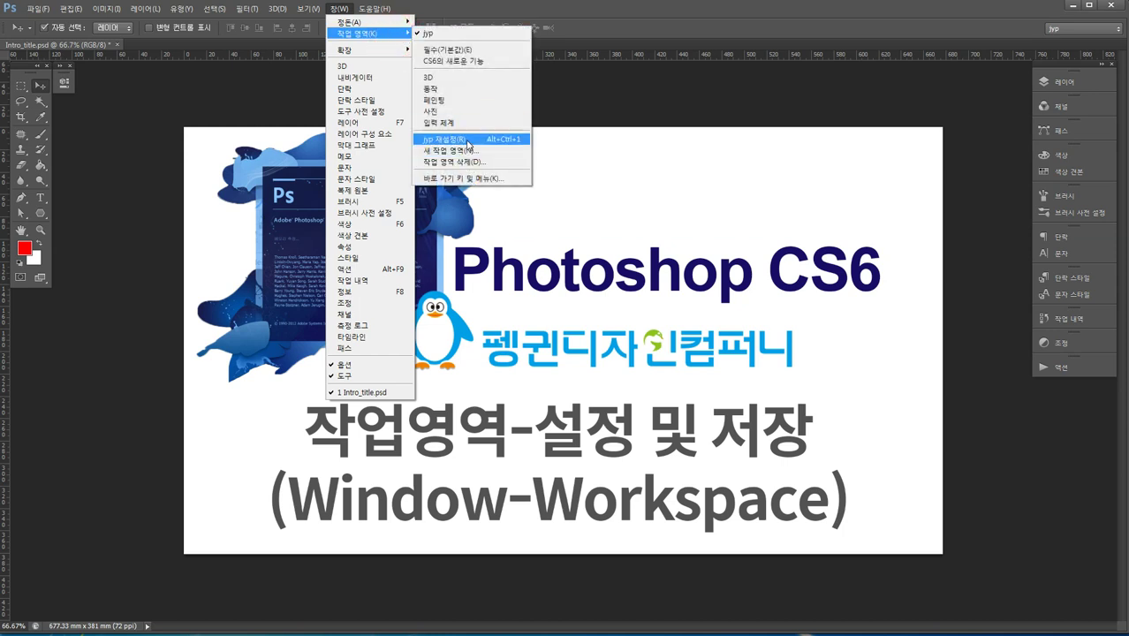
pyautogui.moveTo(71, 9)
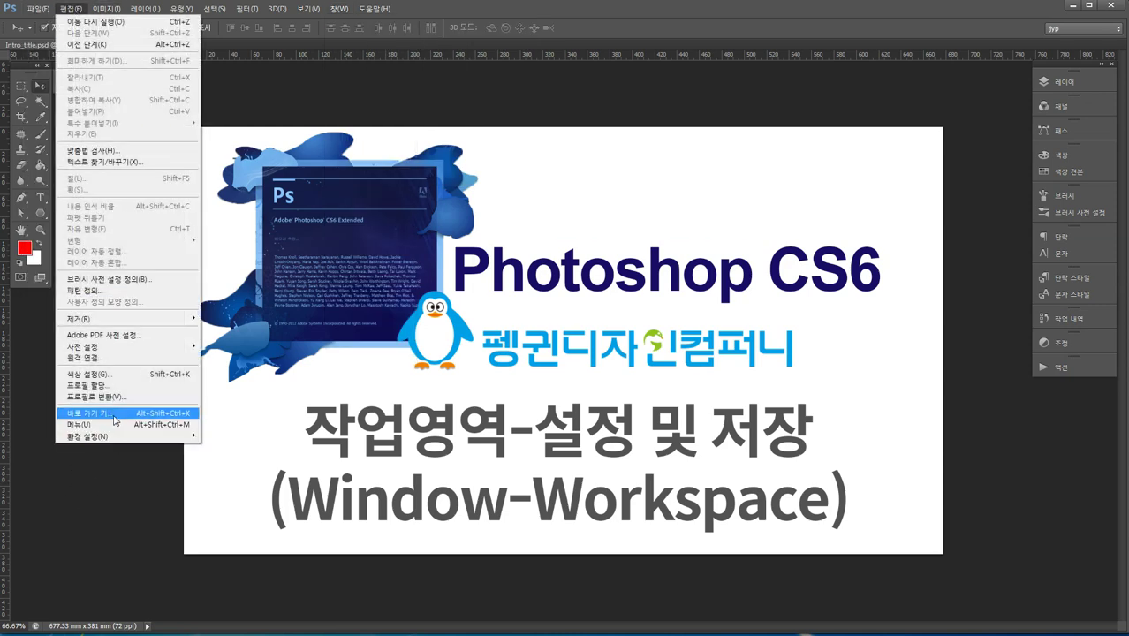
pyautogui.moveTo(335, 9)
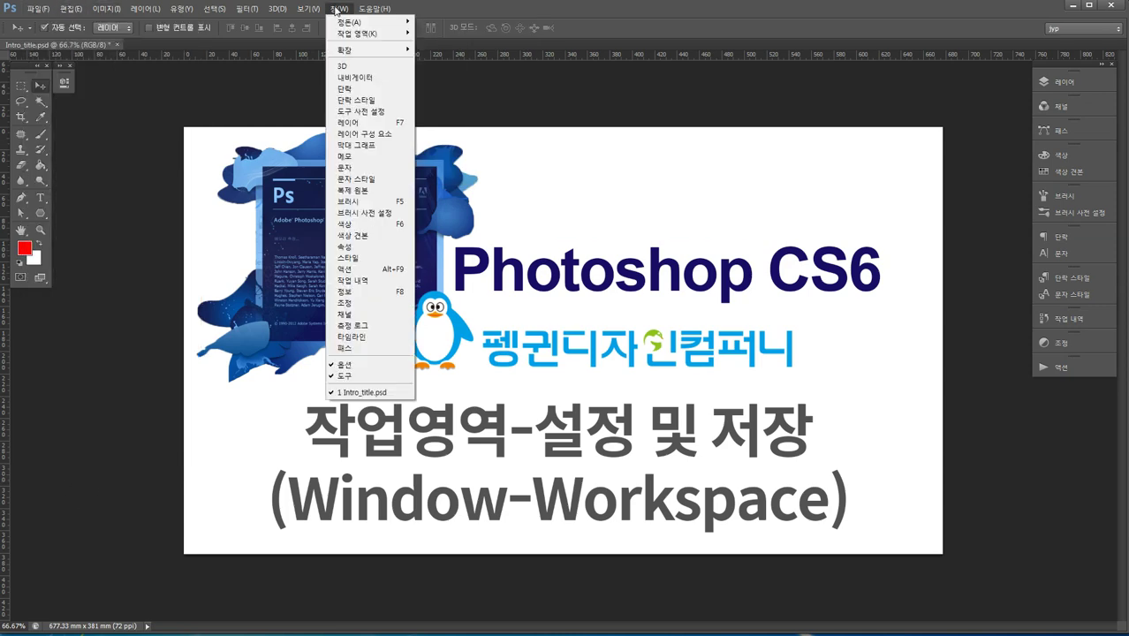
pyautogui.moveTo(358, 34)
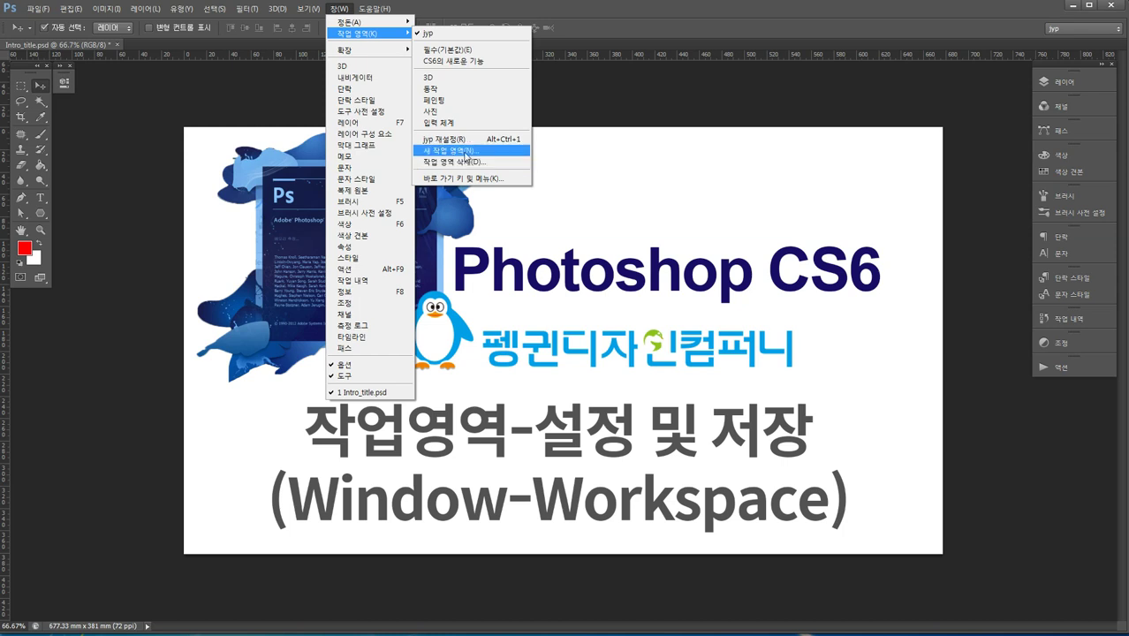
pyautogui.click(704, 137)
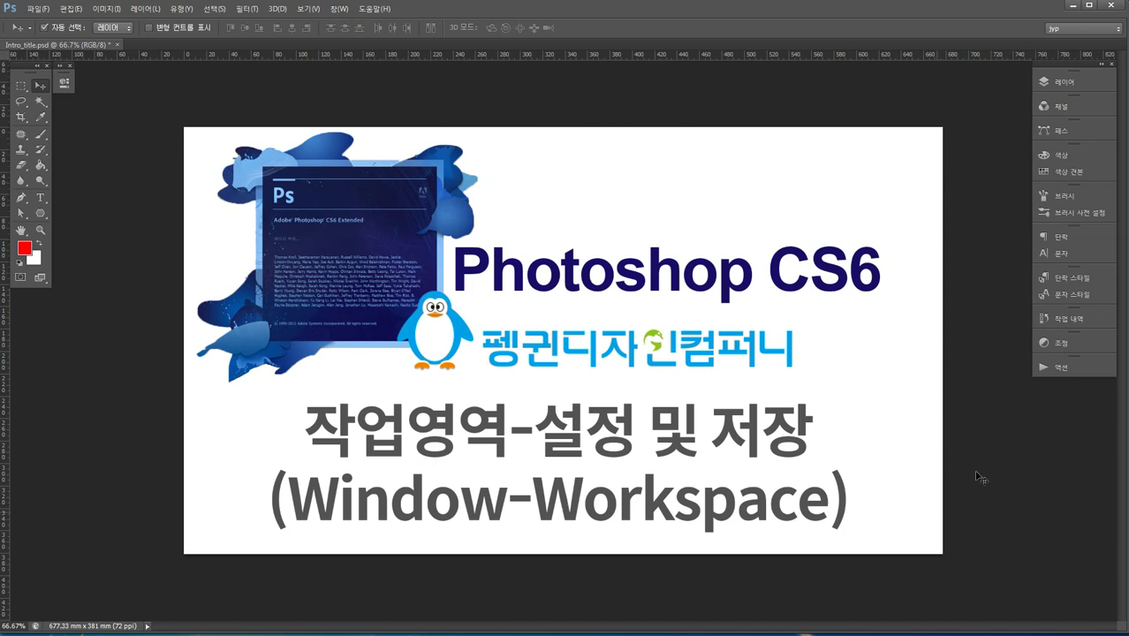